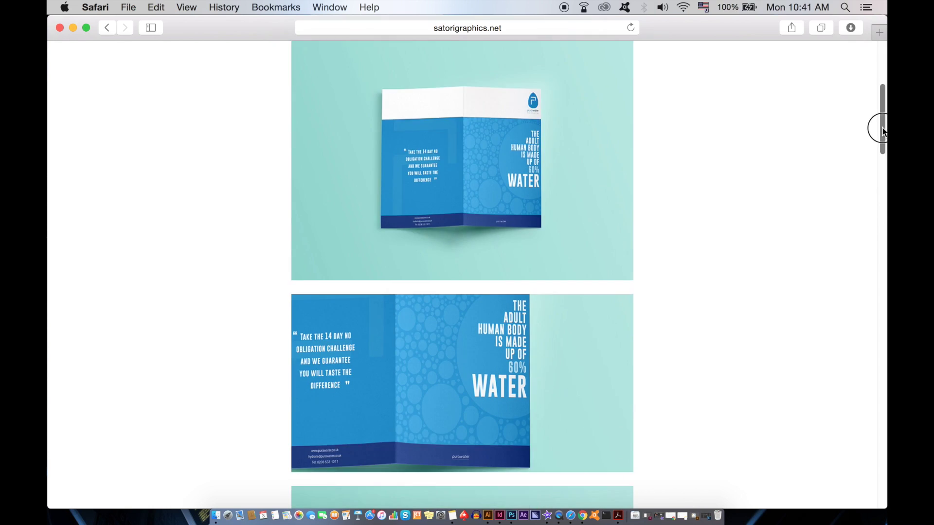
Scroll down the INSOLO mockup page on satorigraphics.net to reach the Work portfolio grid
{"action": "left_click_drag", "start_coordinate": [882, 130], "coordinate": [881, 314]}
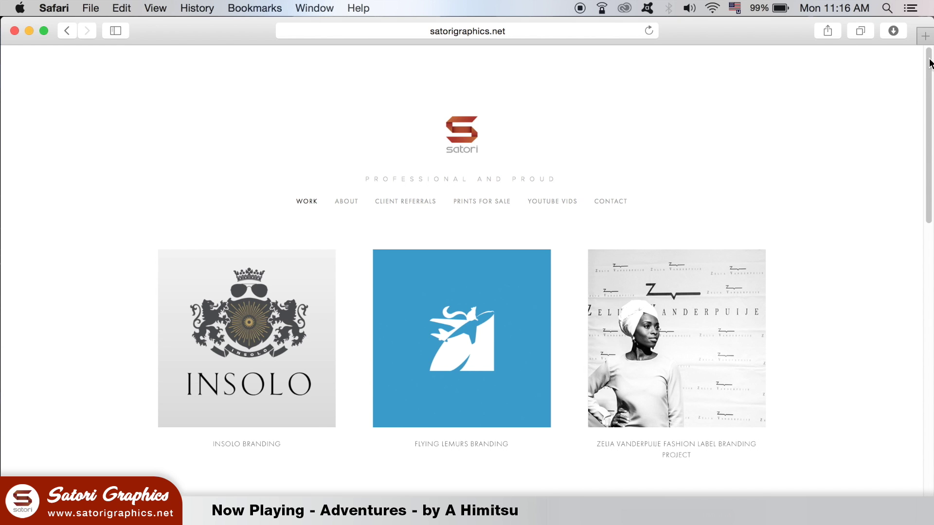
Scroll the Work grid down to its last row of Digital Art, Logo Designs and Posters / Banners
{"action": "left_click_drag", "start_coordinate": [930, 64], "coordinate": [931, 188]}
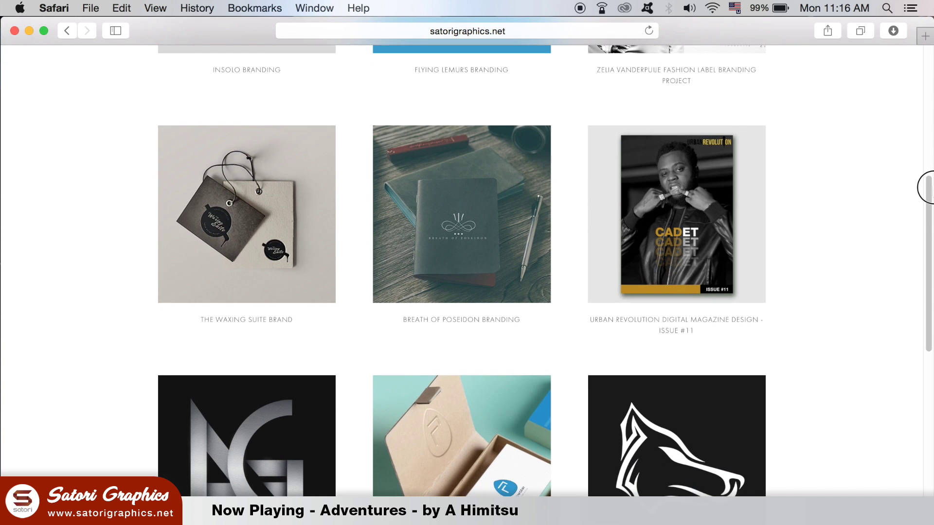
{"action": "left_click_drag", "start_coordinate": [931, 188], "coordinate": [927, 405]}
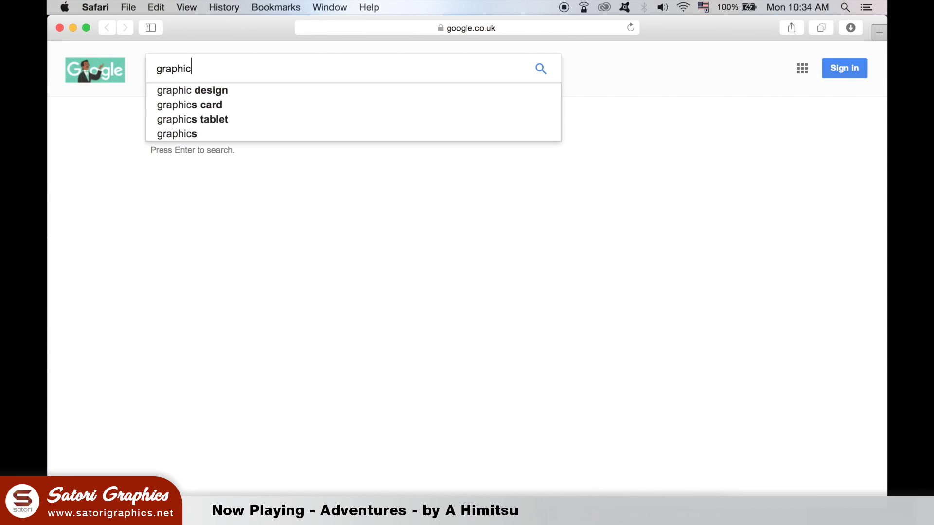
Google 'graphic burger' and open graphicburger.com's Mock-Ups category
{"action": "type", "text": " burger"}
{"action": "key", "text": "Return"}
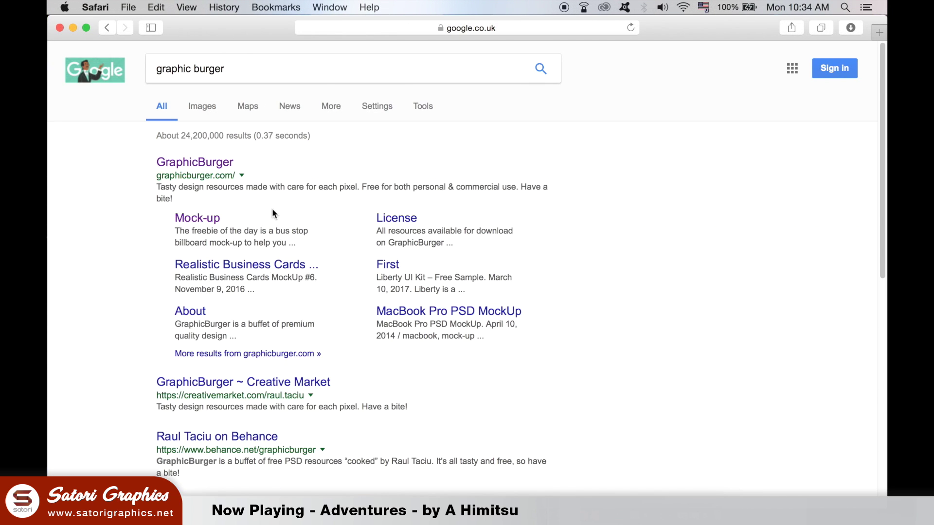
{"action": "left_click", "coordinate": [221, 165]}
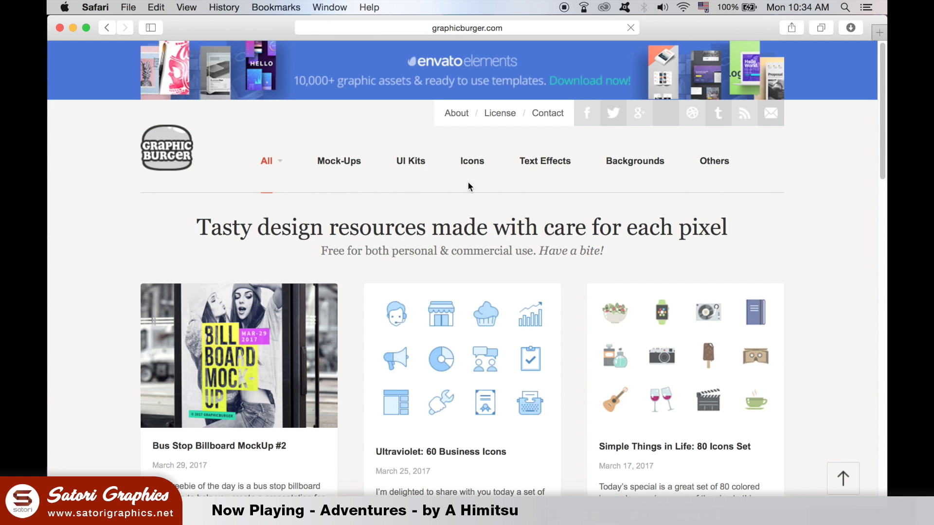
{"action": "left_click", "coordinate": [347, 167]}
Search GraphicBurger for 'branding' and scroll through the branding mockup results
{"action": "scroll", "coordinate": [877, 202], "scroll_direction": "down", "scroll_amount": 10}
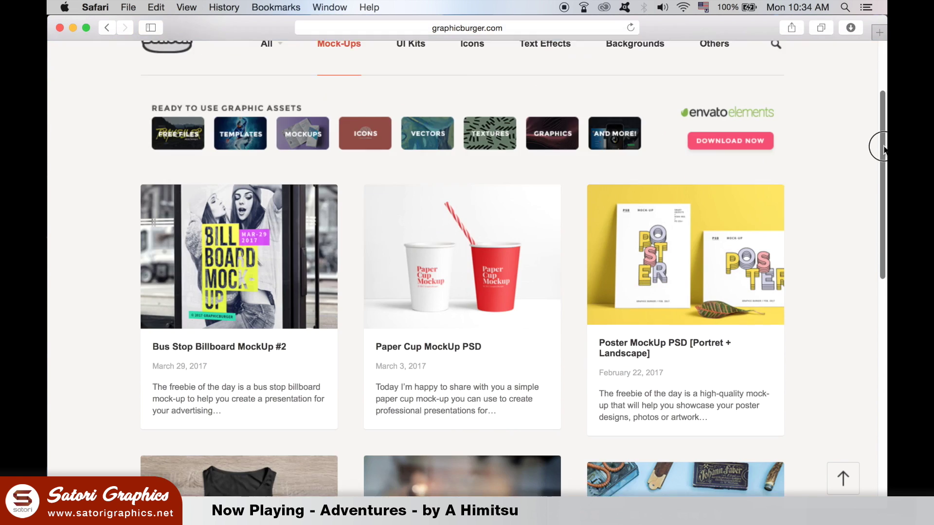
{"action": "scroll", "coordinate": [883, 201], "scroll_direction": "down", "scroll_amount": 5}
{"action": "scroll", "coordinate": [880, 243], "scroll_direction": "down", "scroll_amount": 5}
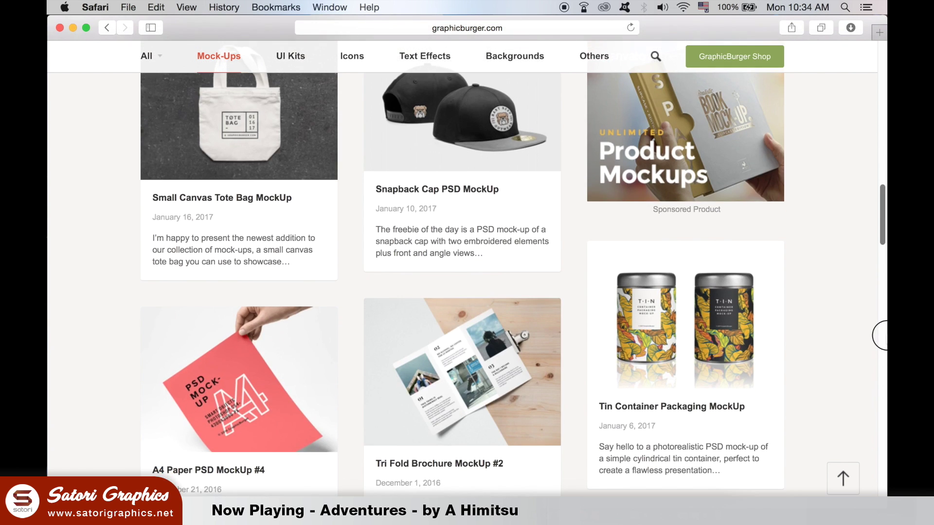
{"action": "left_click_drag", "start_coordinate": [882, 280], "coordinate": [883, 167]}
{"action": "left_click", "coordinate": [776, 161]}
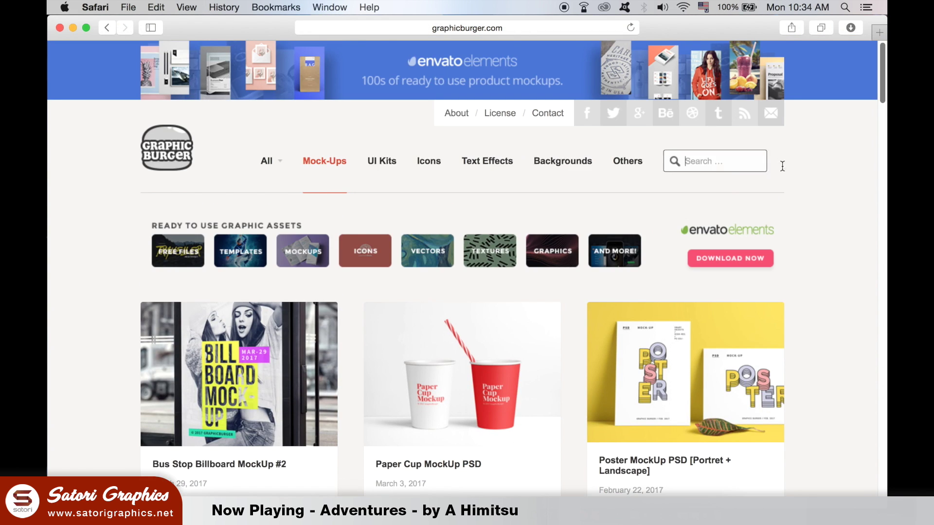
{"action": "type", "text": "branding"}
{"action": "key", "text": "Return"}
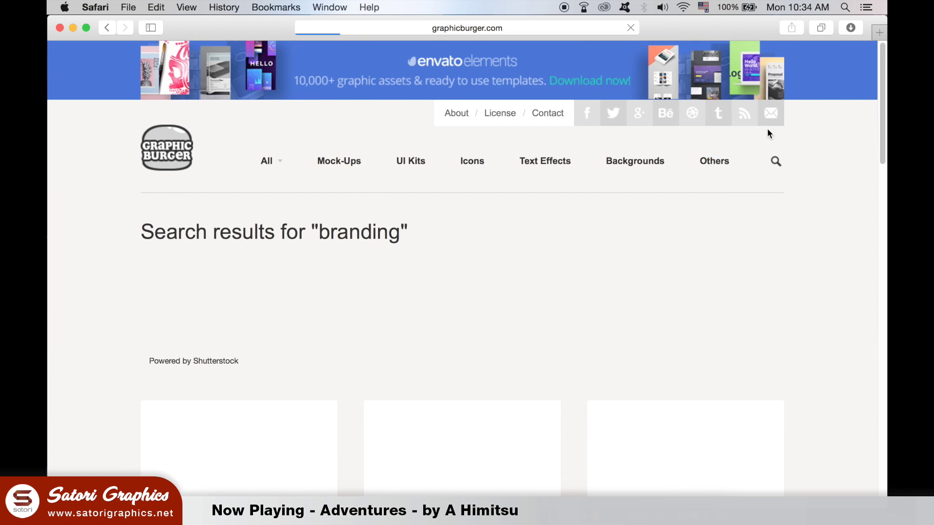
{"action": "left_click_drag", "start_coordinate": [881, 71], "coordinate": [882, 132]}
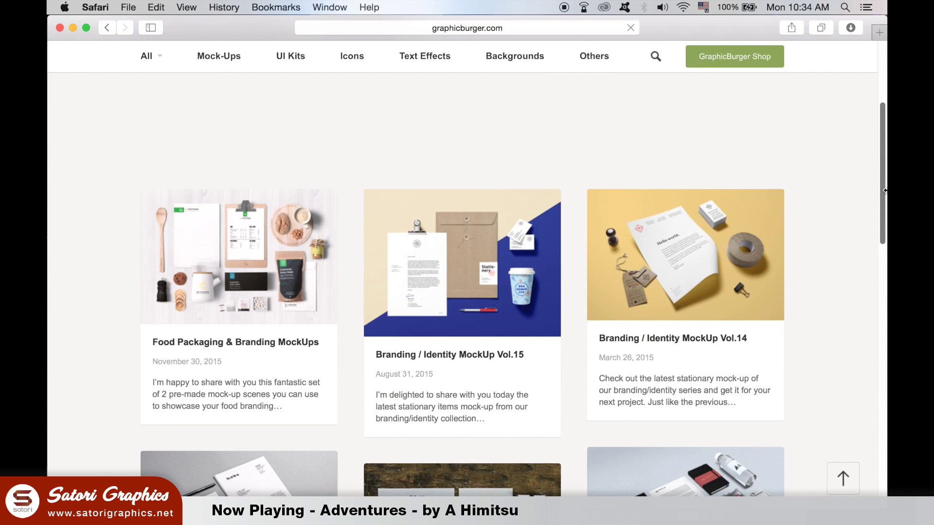
{"action": "mouse_move", "coordinate": [883, 190]}
{"action": "left_mouse_down"}
{"action": "mouse_move", "coordinate": [883, 160]}
{"action": "mouse_move", "coordinate": [882, 213]}
{"action": "left_mouse_up"}
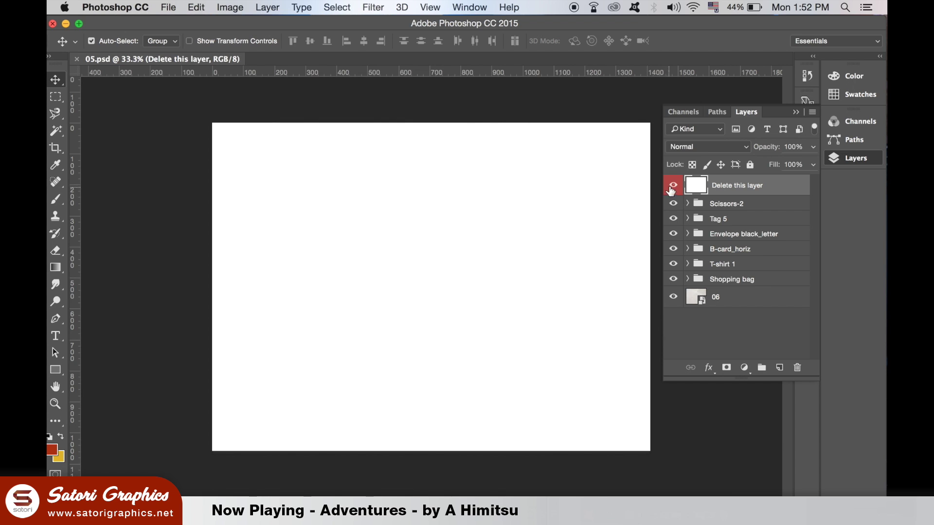
Delete the 'Delete this layer' cover and expand the Shopping bag group to show 'Your design here'
{"action": "left_click", "coordinate": [672, 185]}
{"action": "left_click_drag", "start_coordinate": [729, 185], "coordinate": [799, 370]}
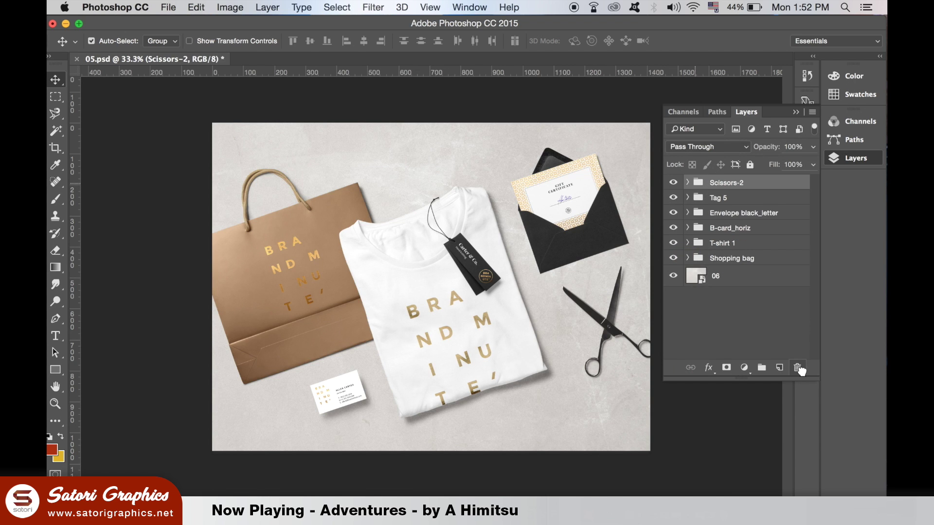
{"action": "left_click", "coordinate": [672, 258]}
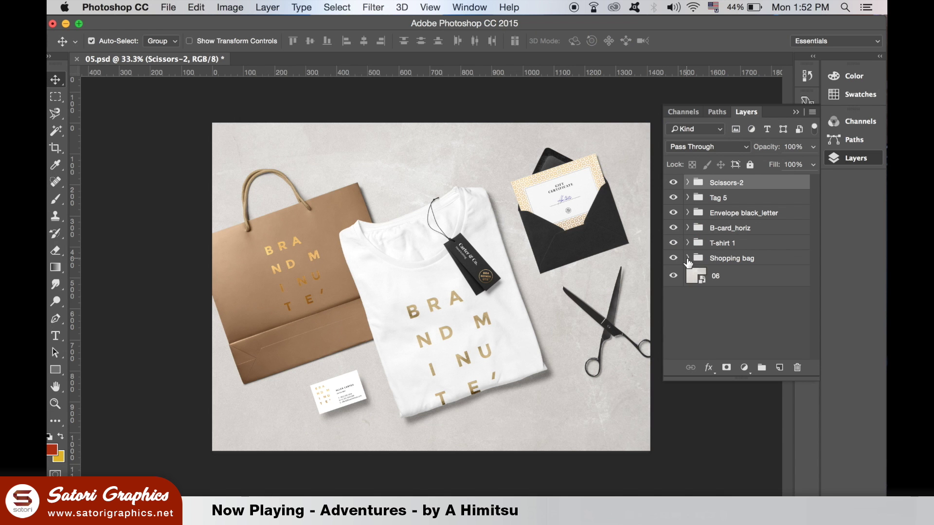
{"action": "left_click", "coordinate": [687, 259]}
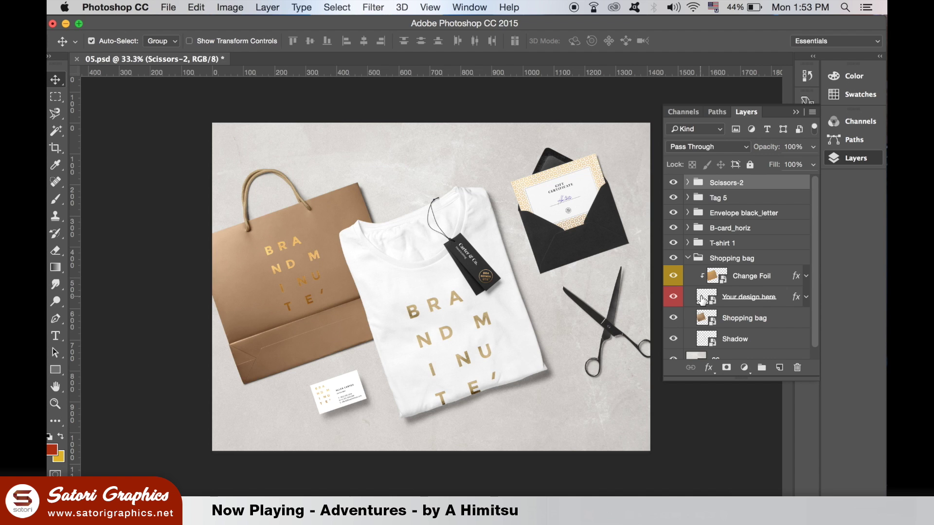
Open the 'Your design here' smart object and paste in the black Create the Ripple logo from Illustrator
{"action": "double_click", "coordinate": [326, 253]}
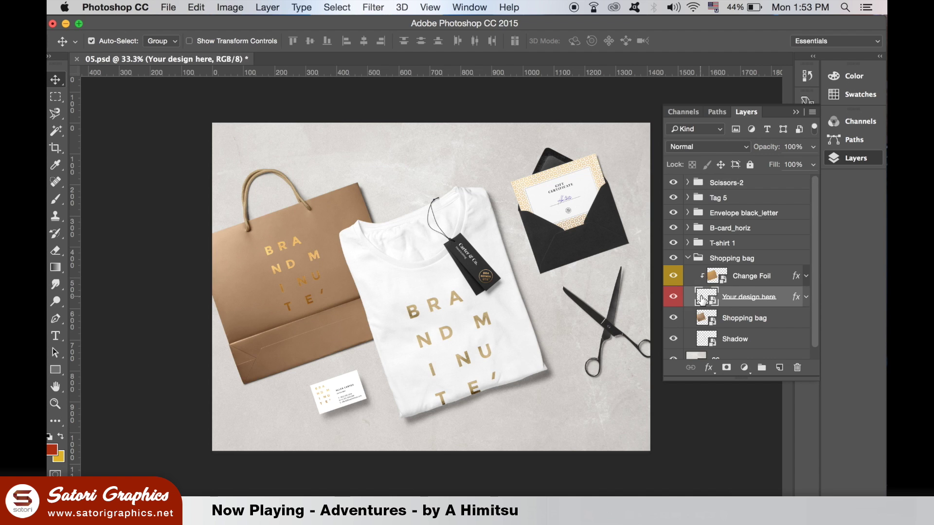
{"action": "left_click", "coordinate": [603, 317]}
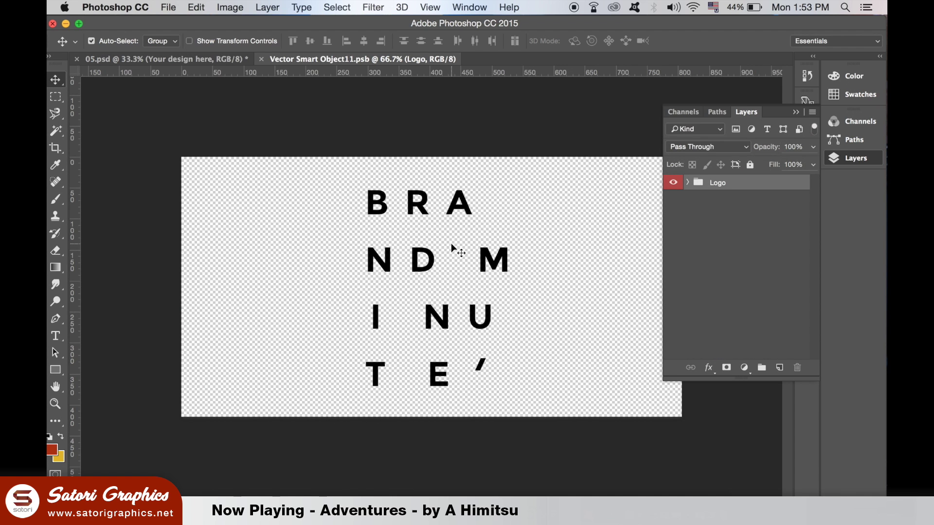
{"action": "key", "text": "super+Tab"}
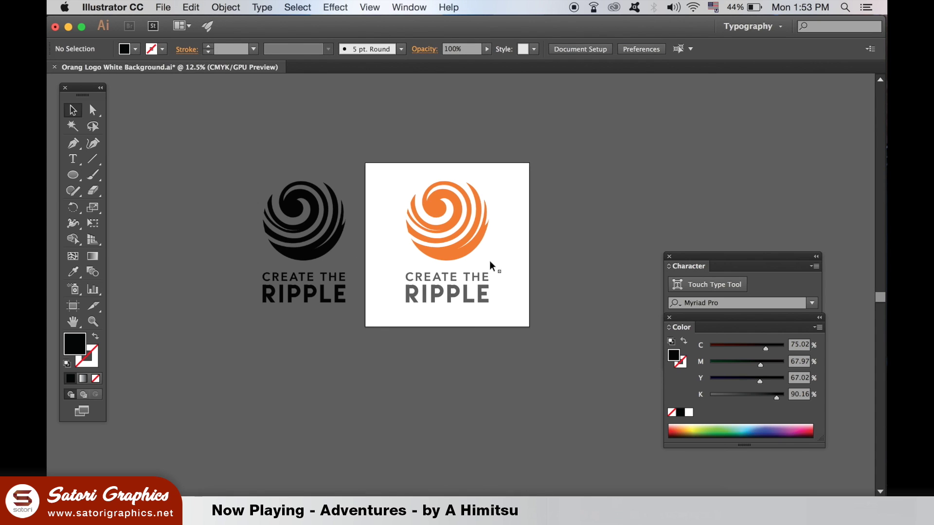
{"action": "left_click_drag", "start_coordinate": [229, 157], "coordinate": [364, 333]}
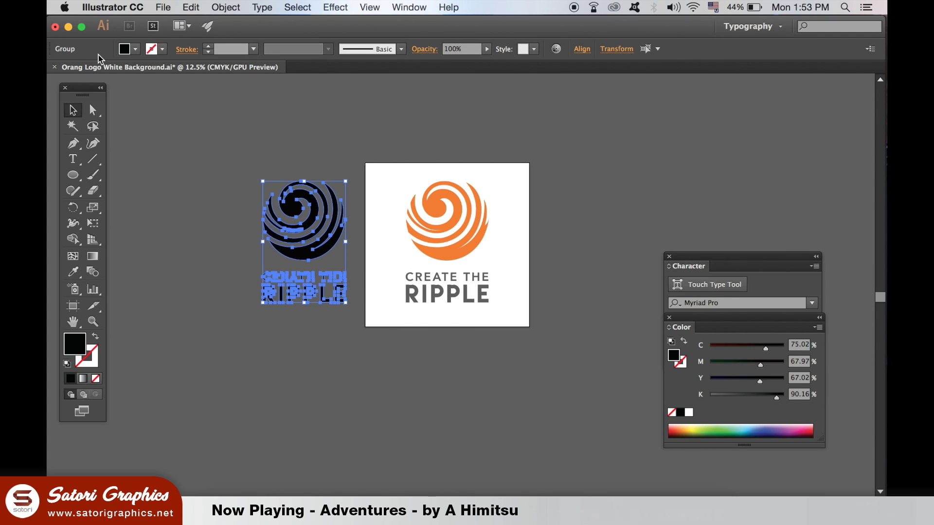
{"action": "key", "text": "super+Tab"}
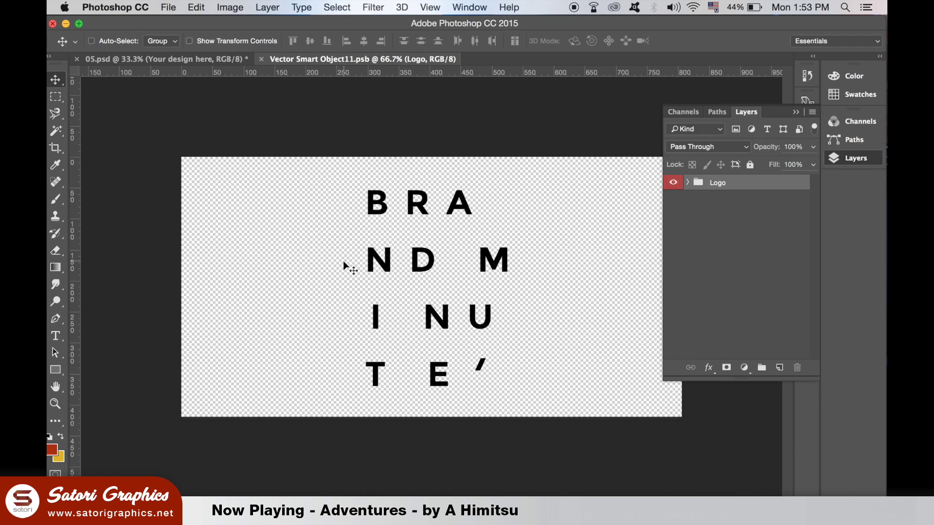
{"action": "key", "text": "super+v"}
{"action": "key", "text": "Return"}
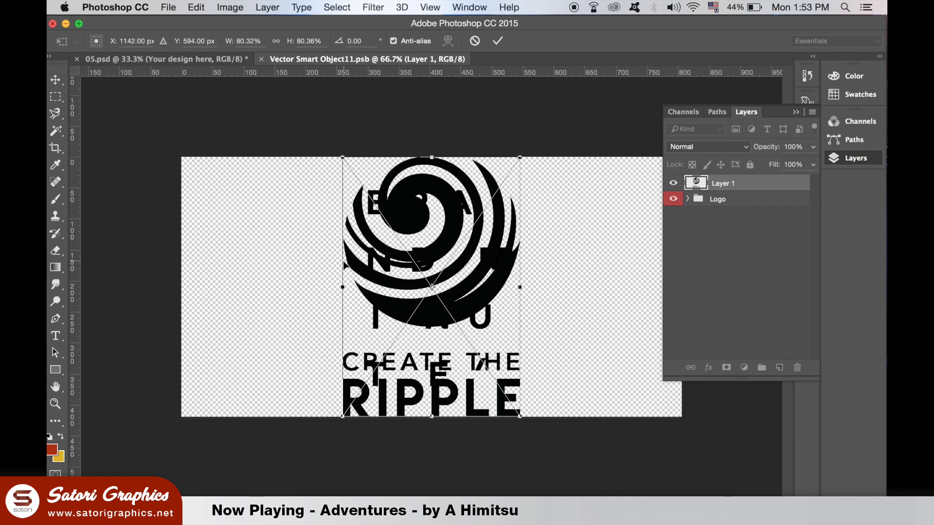
Shrink the pasted logo to fit the design area and hide the BRAND MINUTE lettering
{"action": "left_click_drag", "start_coordinate": [520, 157], "coordinate": [489, 206]}
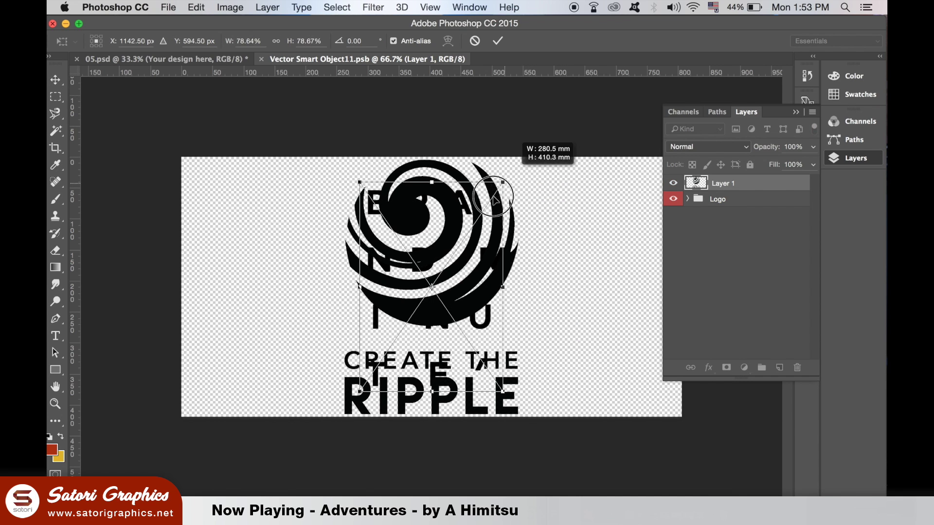
{"action": "key", "text": "Return"}
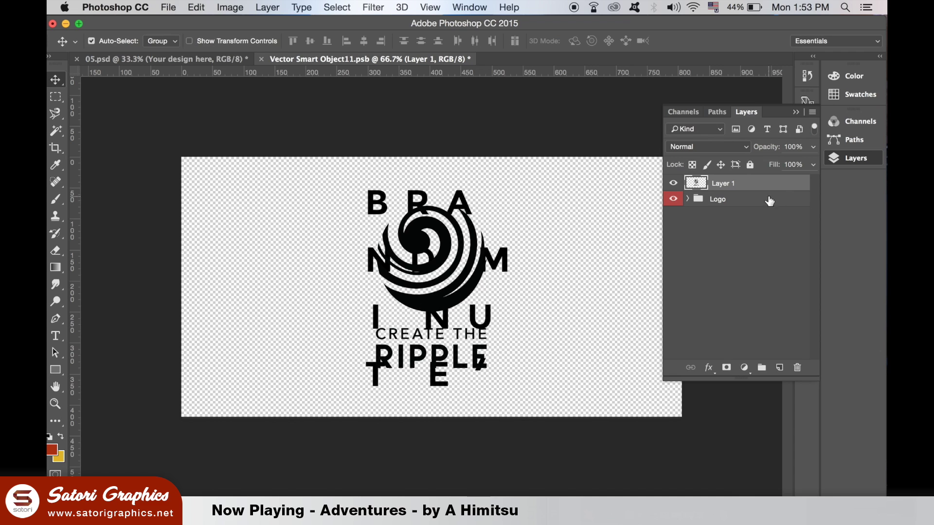
{"action": "left_click", "coordinate": [673, 200]}
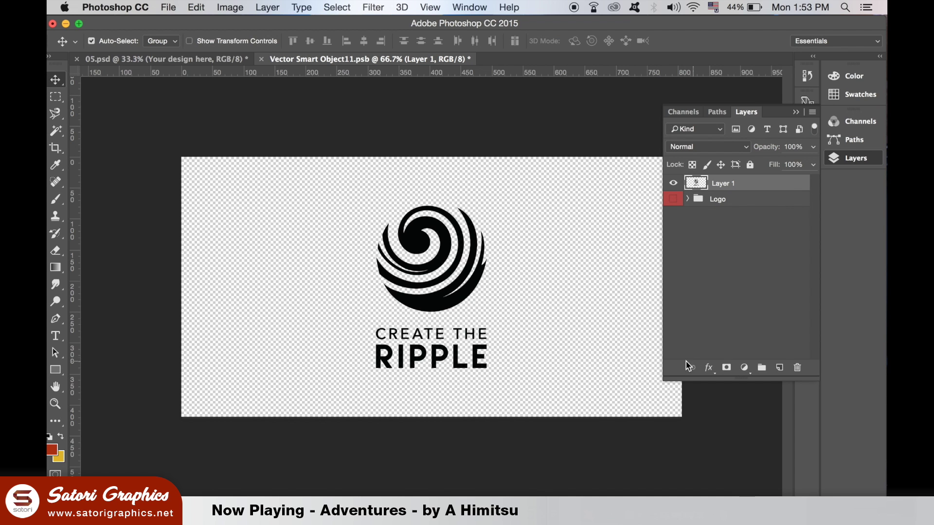
{"action": "left_click", "coordinate": [168, 7]}
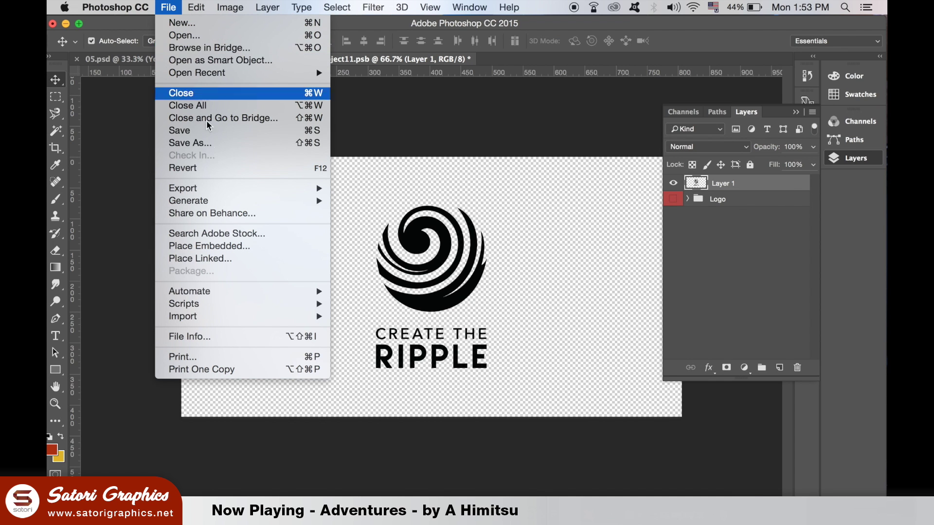
Save the smart object over the existing file in Photoshop format and return to 05.psd
{"action": "left_click", "coordinate": [218, 147]}
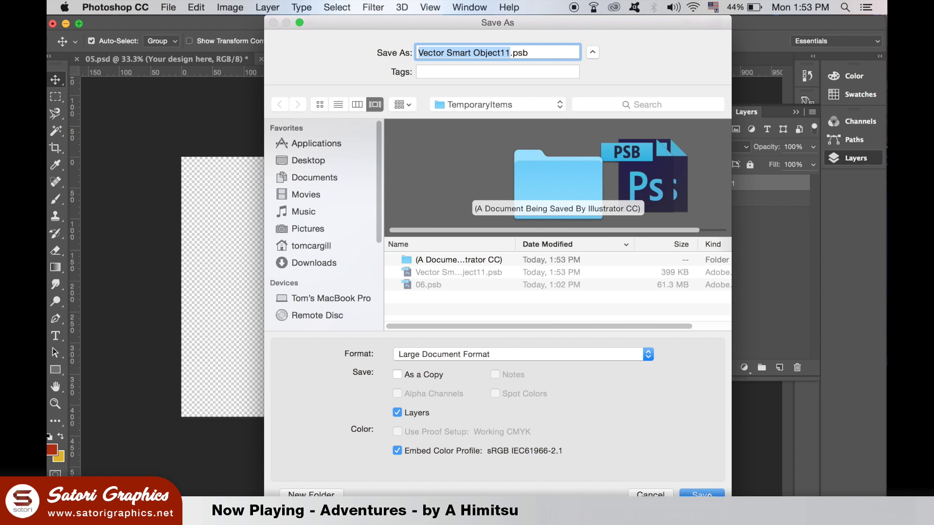
{"action": "left_click", "coordinate": [709, 495]}
{"action": "left_click", "coordinate": [596, 113]}
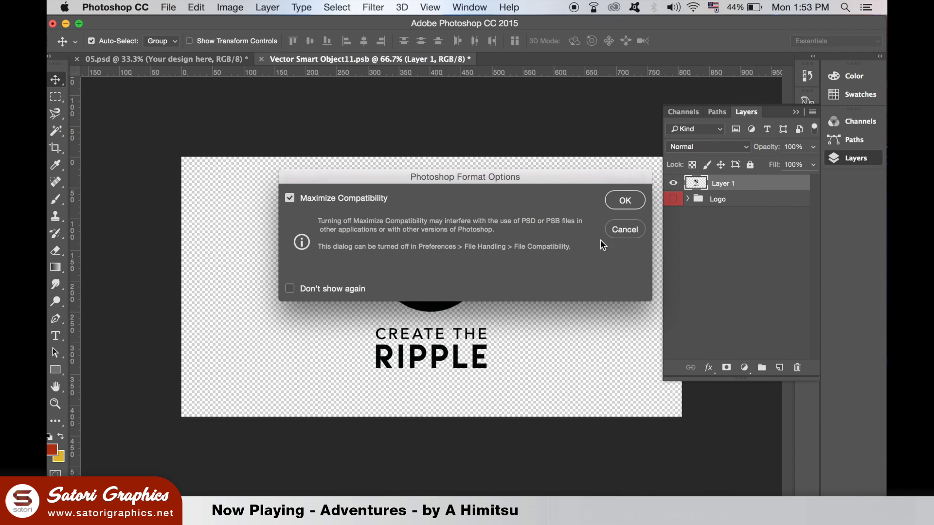
{"action": "left_click", "coordinate": [618, 205]}
{"action": "left_click", "coordinate": [160, 59]}
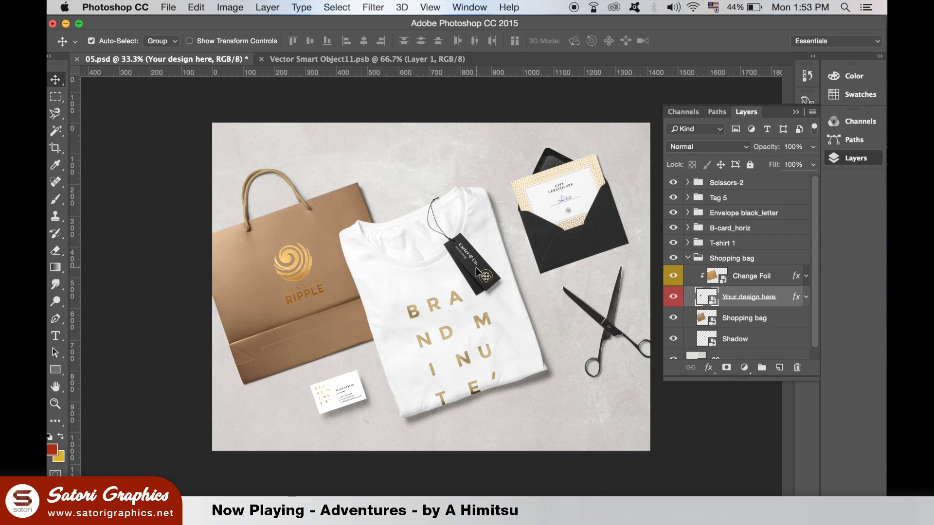
Expand the Tag 5 group and open its Foil design smart object for editing
{"action": "key", "text": "super+plus"}
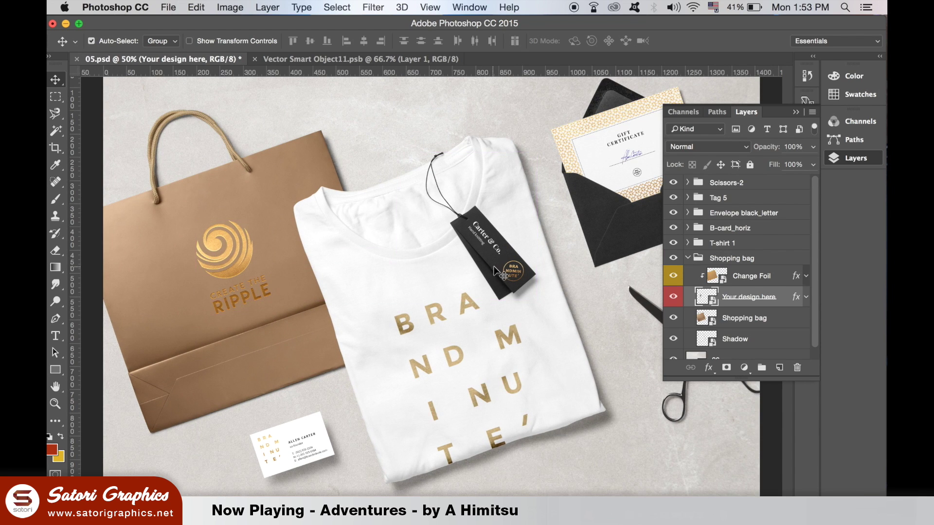
{"action": "left_click", "coordinate": [495, 271]}
{"action": "left_click", "coordinate": [673, 198]}
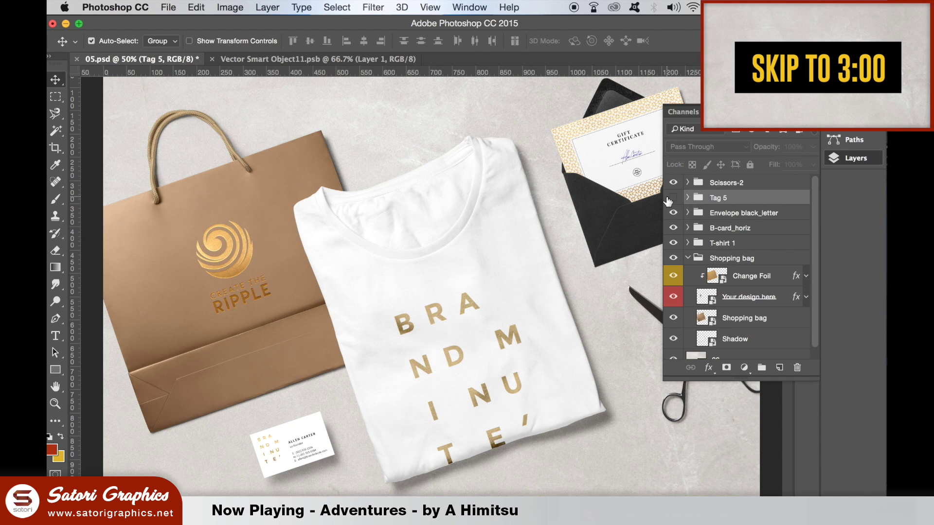
{"action": "left_click", "coordinate": [673, 198]}
{"action": "left_click", "coordinate": [687, 198]}
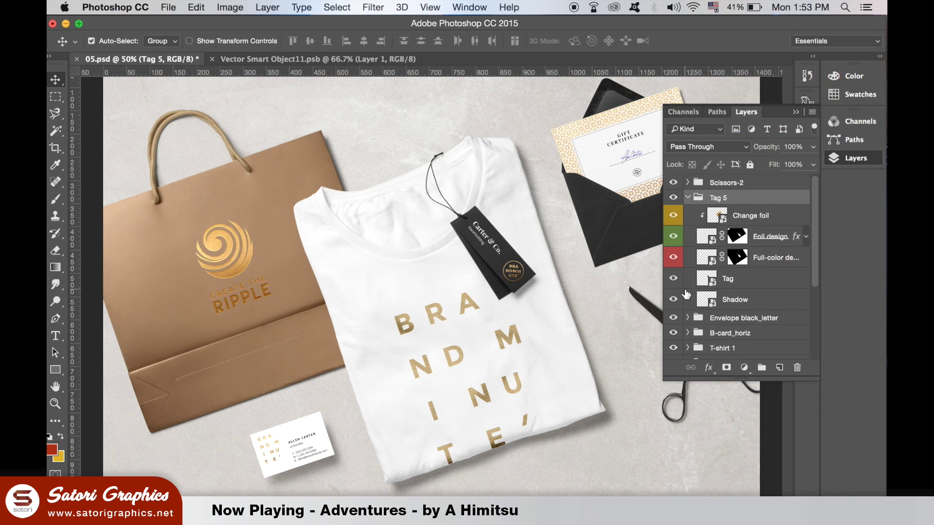
{"action": "left_click", "coordinate": [673, 235]}
{"action": "double_click", "coordinate": [704, 238]}
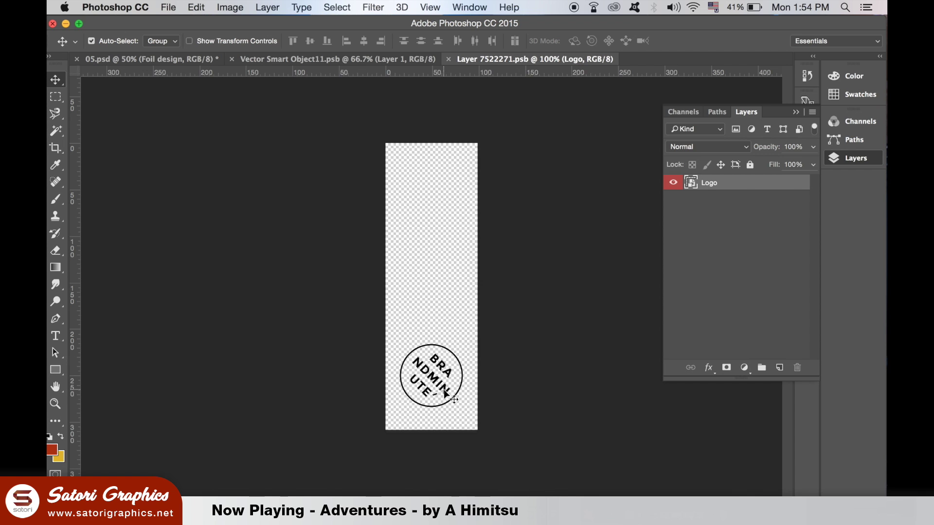
Paste the Ripple swirl as pixels, shrink it, hide the circular text badge, and move the swirl lower
{"action": "left_click", "coordinate": [496, 474]}
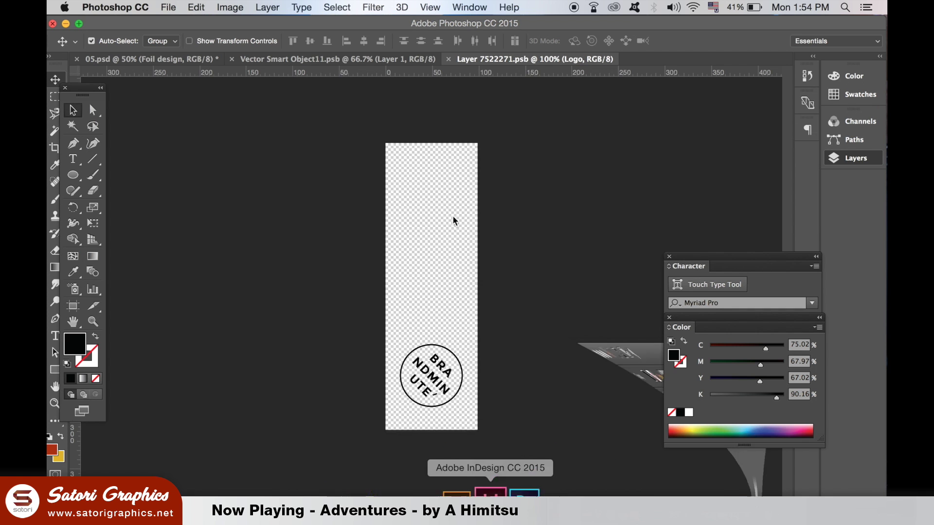
{"action": "left_click", "coordinate": [340, 244]}
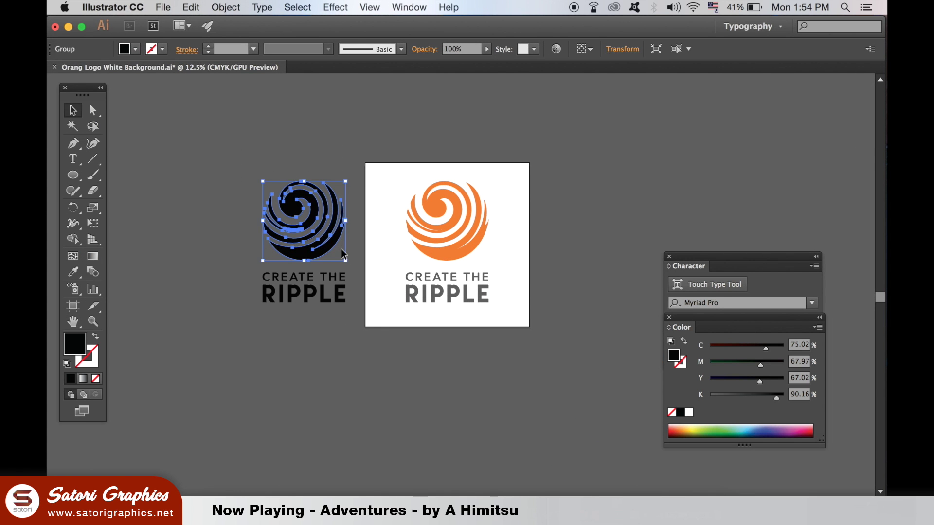
{"action": "left_click", "coordinate": [73, 28]}
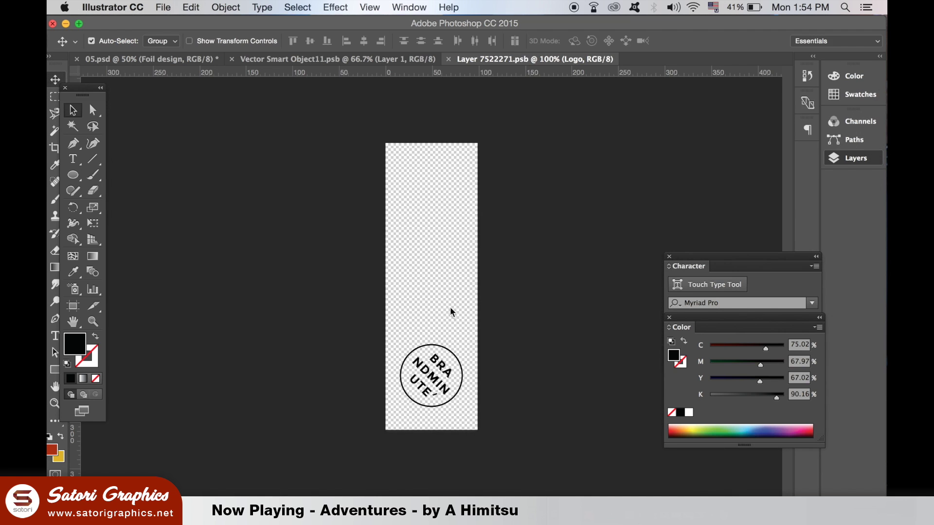
{"action": "key", "text": "super+v"}
{"action": "key", "text": "Return"}
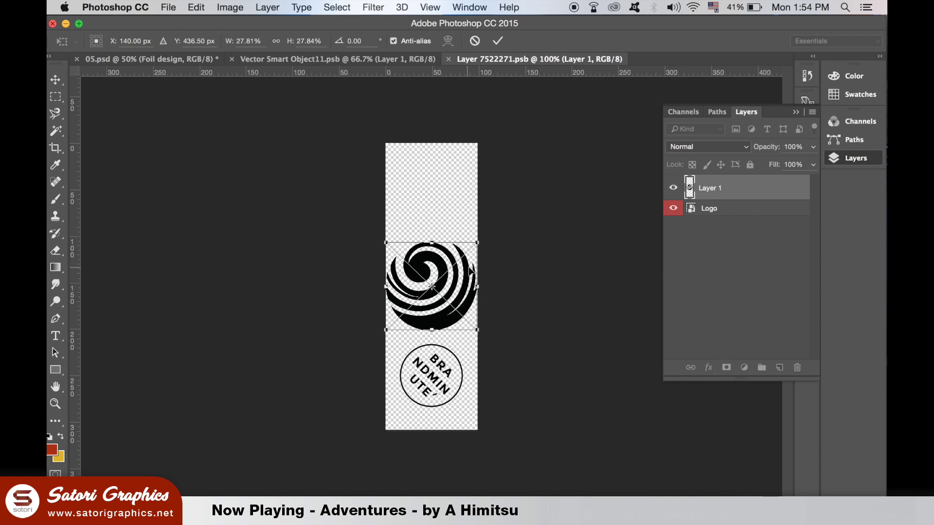
{"action": "left_click_drag", "start_coordinate": [476, 242], "coordinate": [462, 255]}
{"action": "key", "text": "Return"}
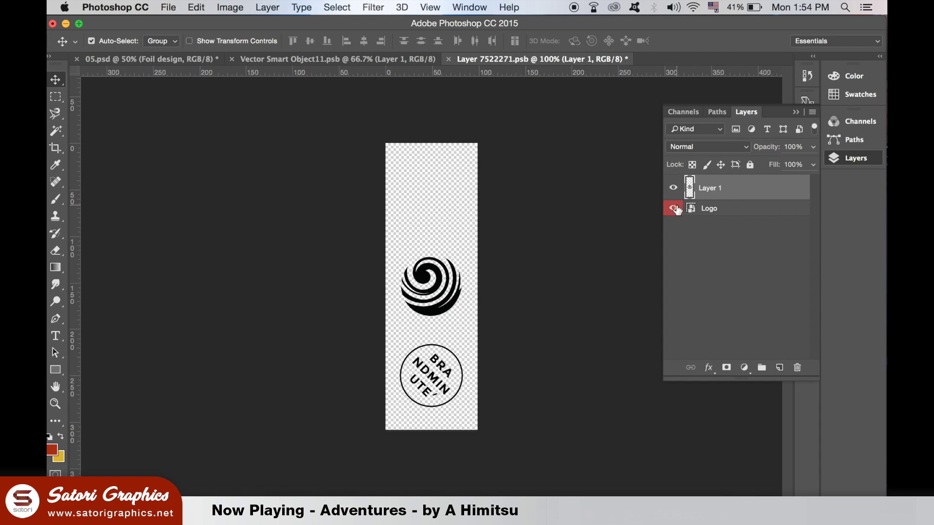
{"action": "left_click", "coordinate": [673, 208]}
{"action": "left_click_drag", "start_coordinate": [428, 280], "coordinate": [424, 379]}
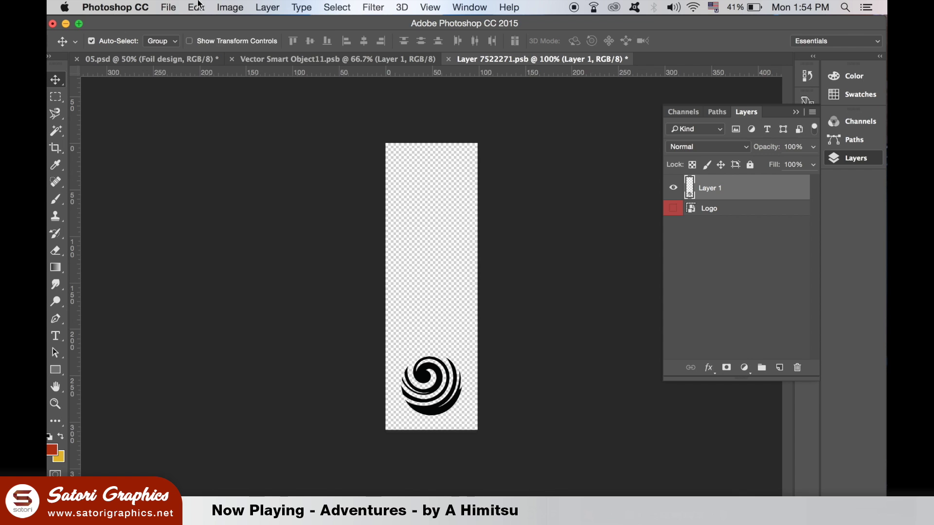
Save the Foil design over the existing file and close it, returning to the mockup
{"action": "left_click", "coordinate": [168, 7]}
{"action": "left_click", "coordinate": [194, 141]}
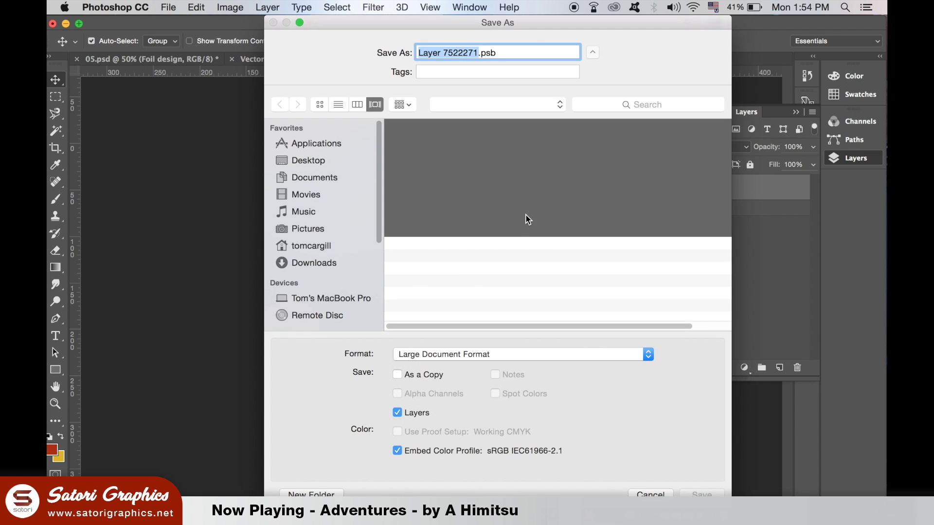
{"action": "left_click", "coordinate": [705, 492]}
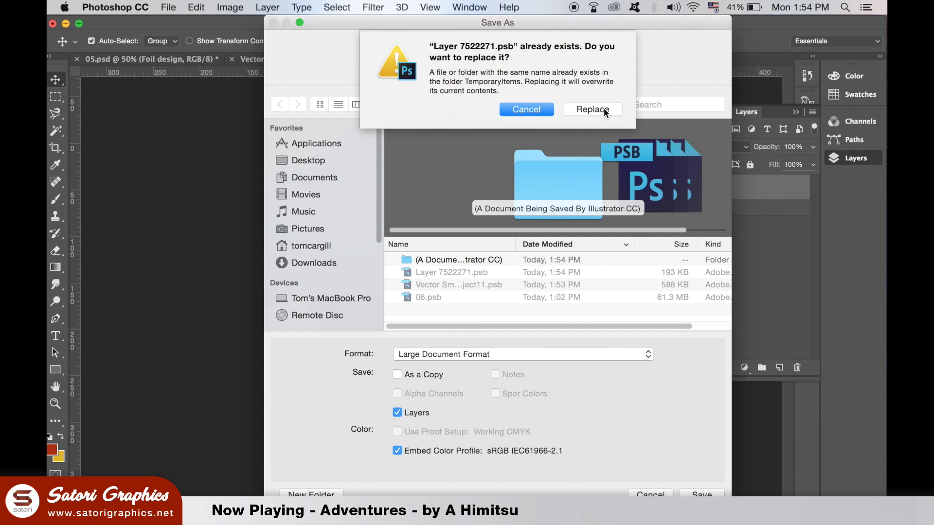
{"action": "left_click", "coordinate": [592, 102]}
{"action": "left_click", "coordinate": [626, 201]}
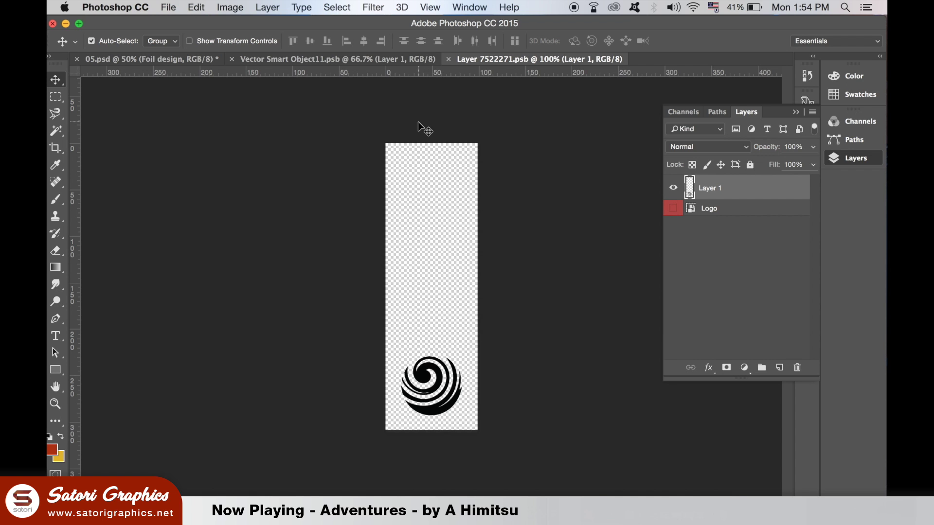
{"action": "left_click", "coordinate": [449, 61]}
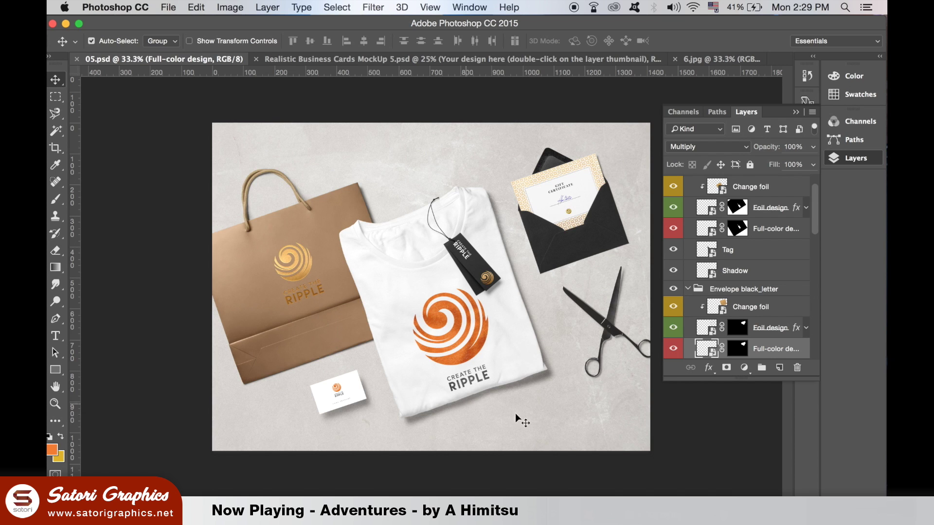
Switch between the Business Cards MockUp and 6.jpg tabs, ending on the business card mockup
{"action": "left_click", "coordinate": [476, 59]}
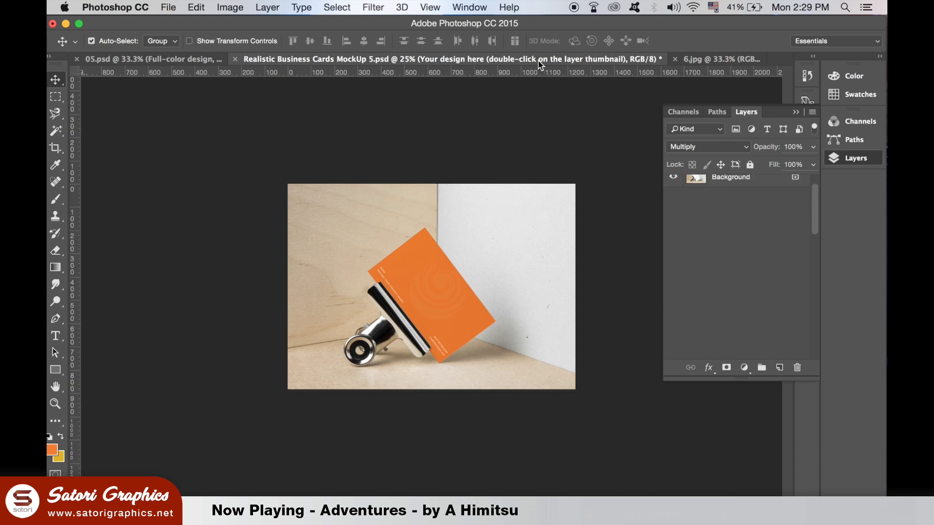
{"action": "left_click", "coordinate": [698, 59]}
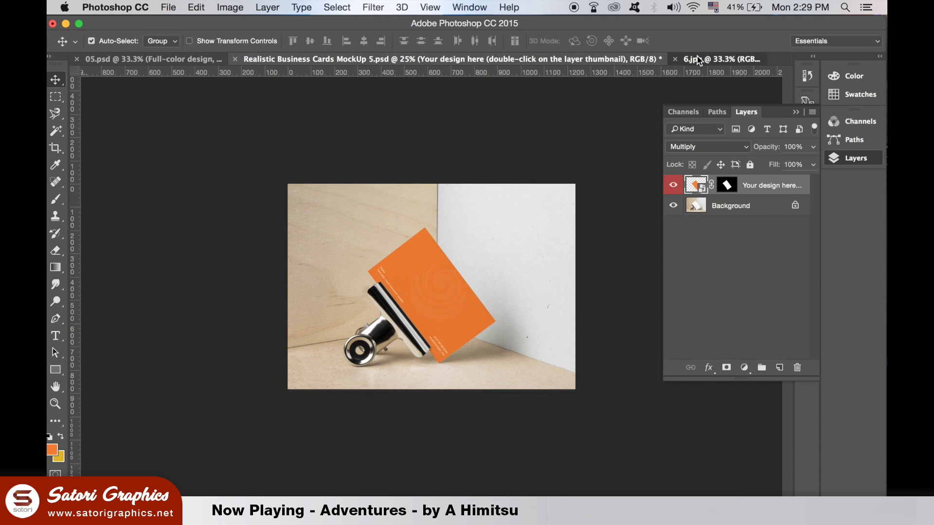
{"action": "left_click", "coordinate": [485, 58]}
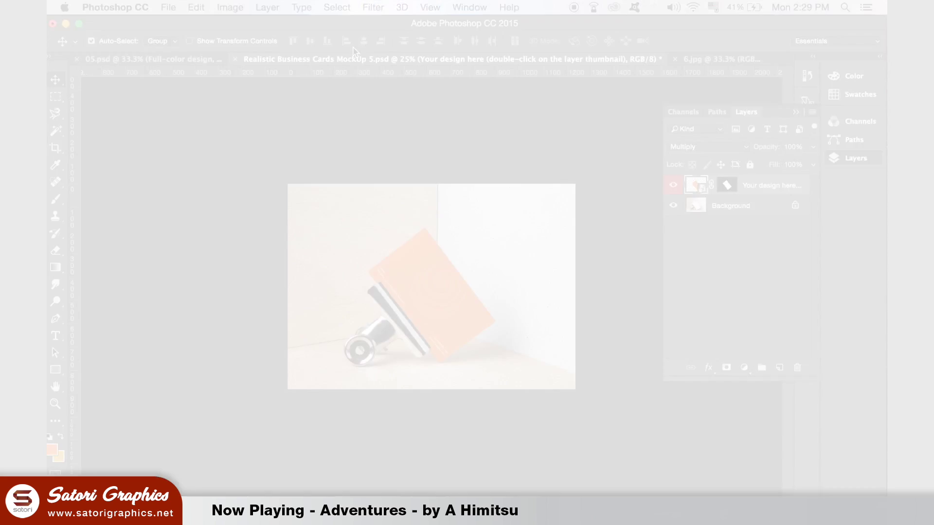
{"action": "left_click", "coordinate": [170, 8]}
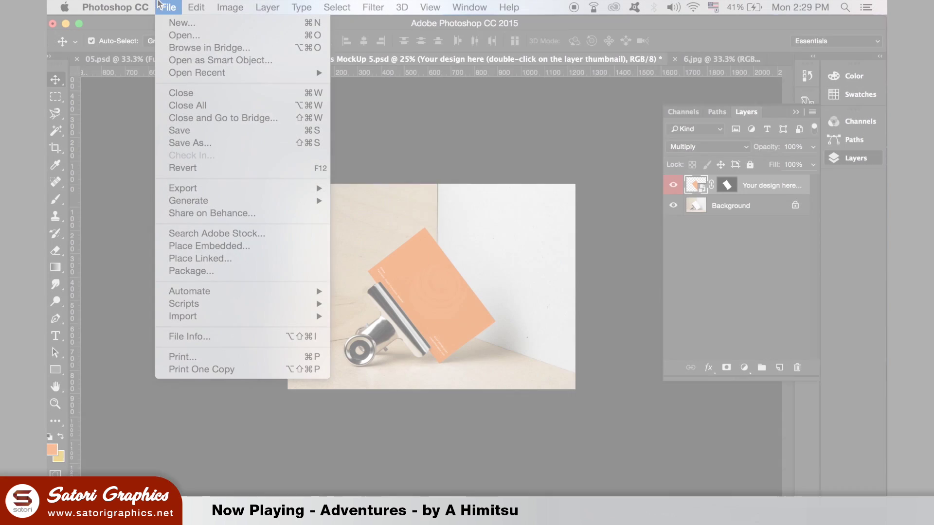
{"action": "left_click", "coordinate": [180, 23]}
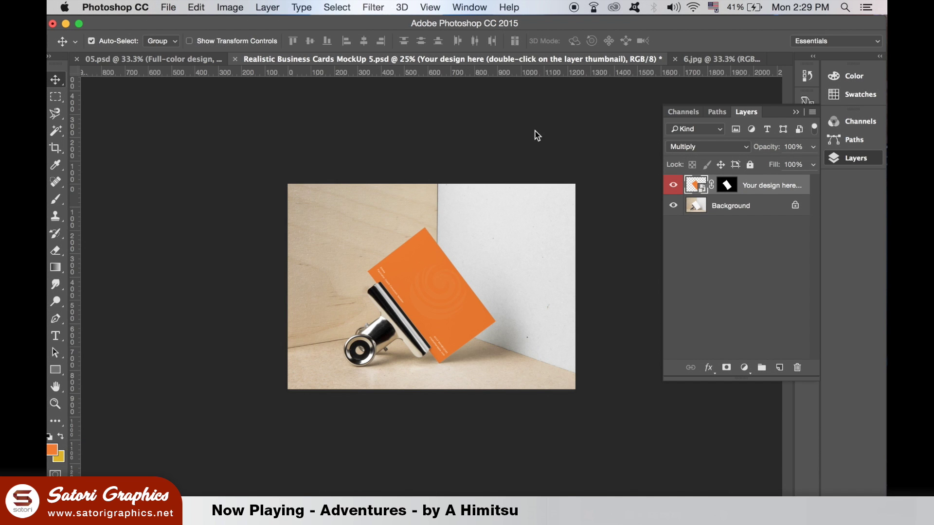
Create a new 1000 × 4000 pixel RGB Color document
{"action": "key", "text": "super+n"}
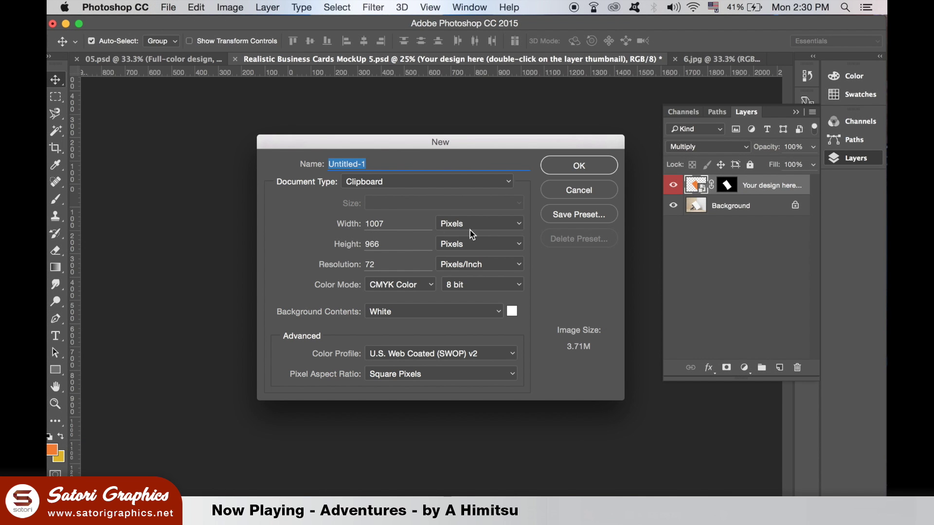
{"action": "left_click_drag", "start_coordinate": [408, 225], "coordinate": [334, 224]}
{"action": "type", "text": "00"}
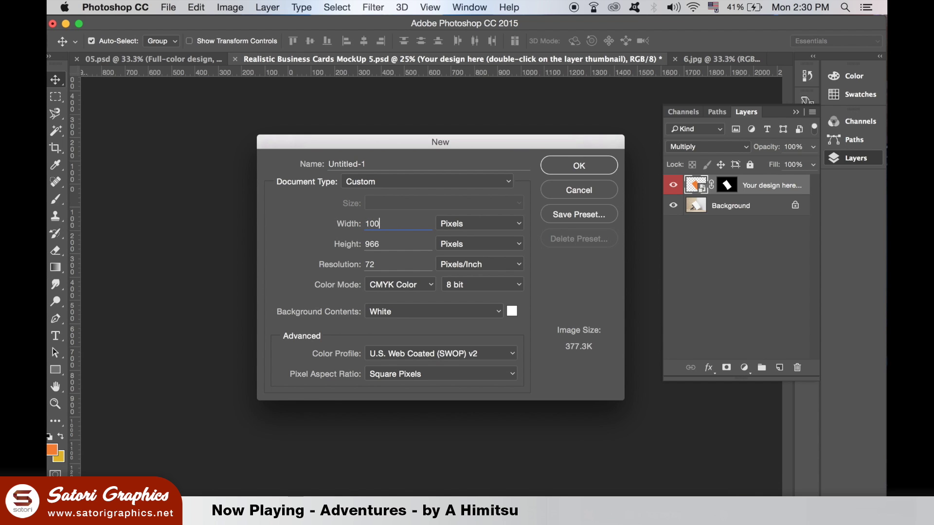
{"action": "left_click_drag", "start_coordinate": [390, 244], "coordinate": [354, 245]}
{"action": "type", "text": "4000"}
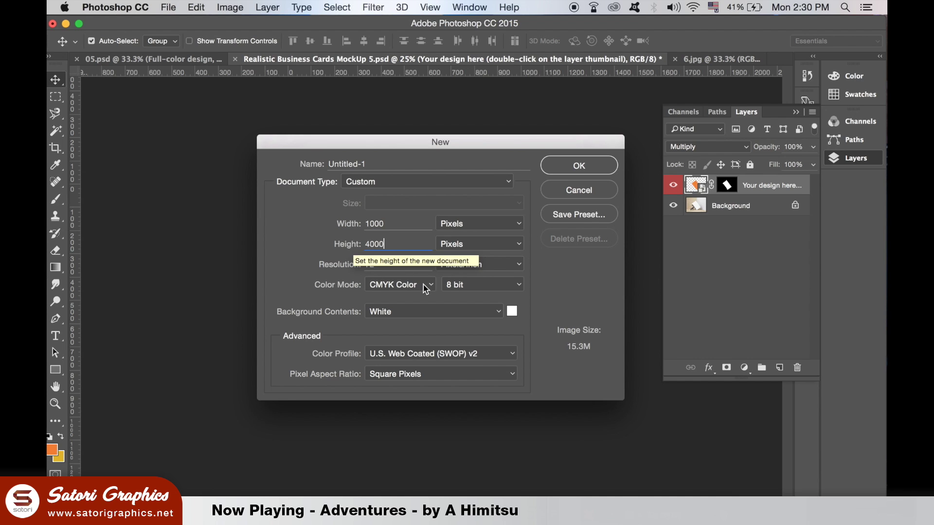
{"action": "left_click", "coordinate": [425, 288]}
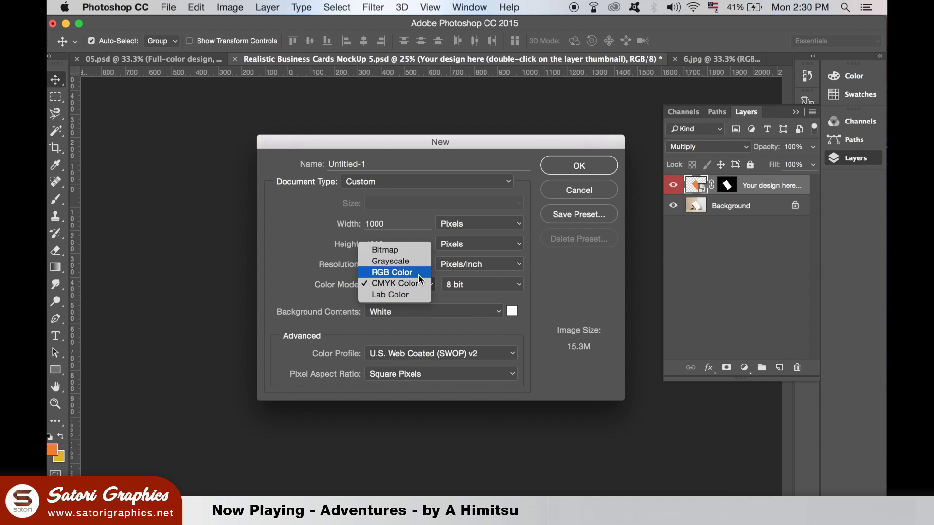
{"action": "left_click", "coordinate": [418, 274]}
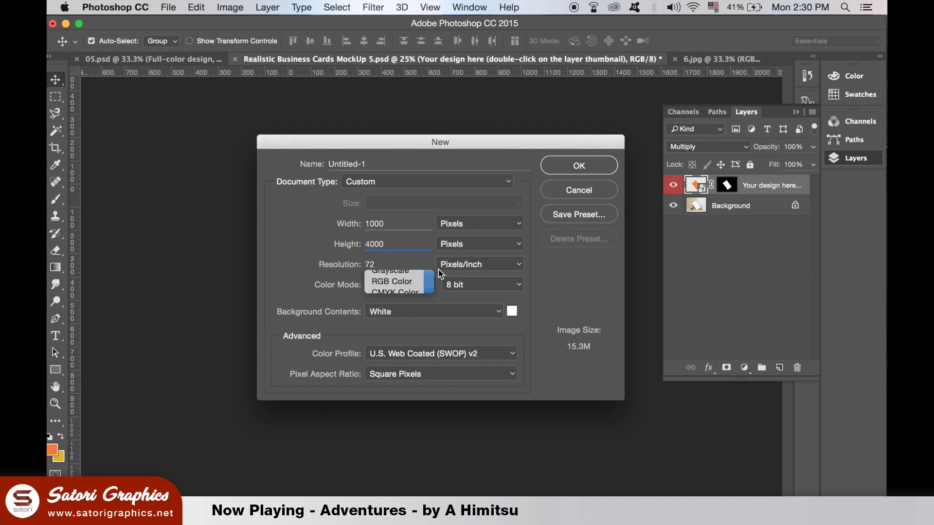
{"action": "left_click", "coordinate": [588, 167]}
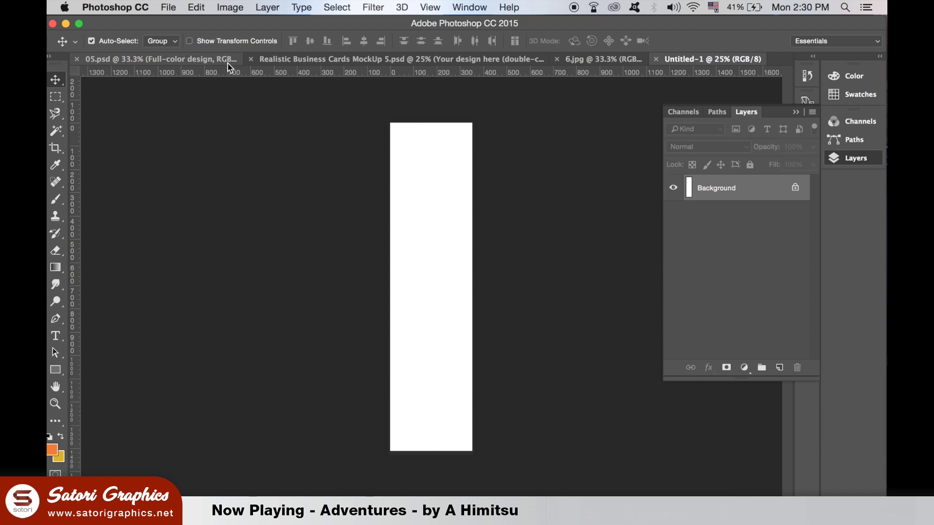
Drag the whole 05.psd mockup scene onto the Untitled-1 canvas
{"action": "key", "text": "super+plus"}
{"action": "left_click", "coordinate": [390, 163], "text": "super"}
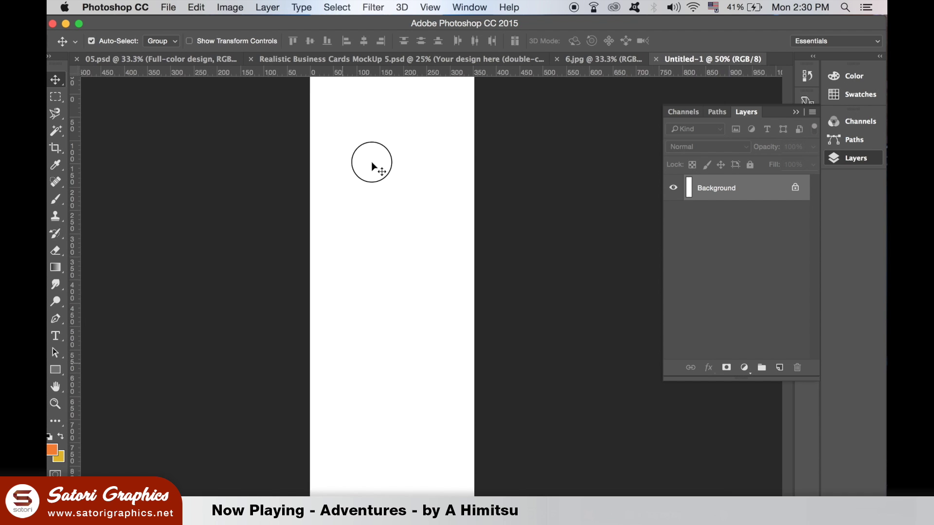
{"action": "left_click", "coordinate": [210, 59]}
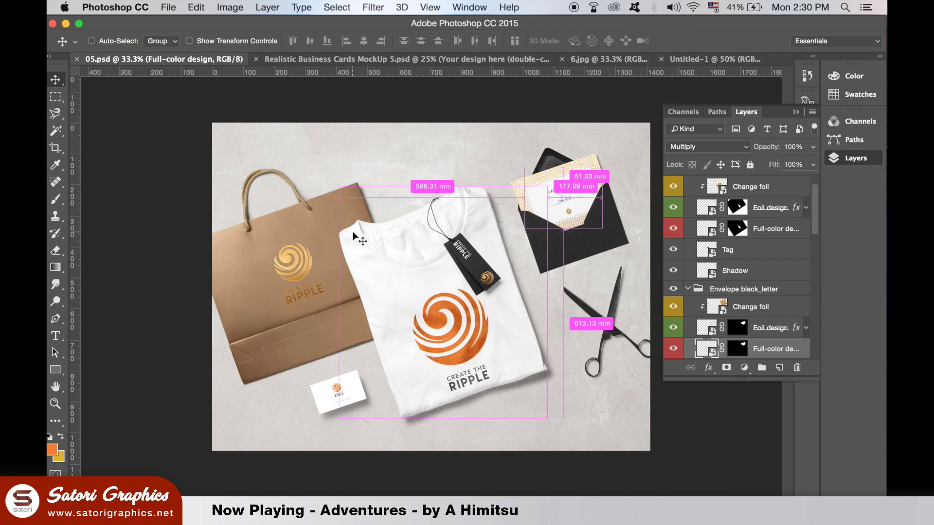
{"action": "key", "text": "super+minus"}
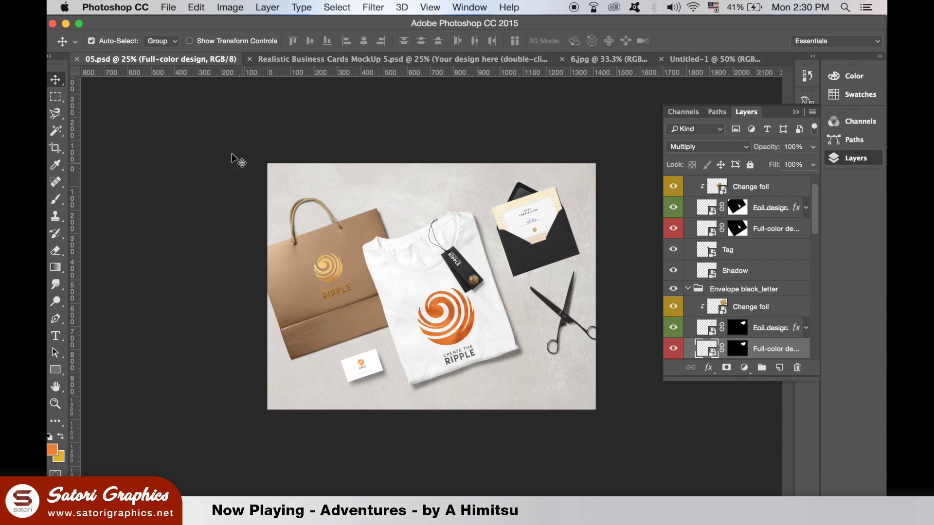
{"action": "left_click_drag", "start_coordinate": [232, 155], "coordinate": [640, 445]}
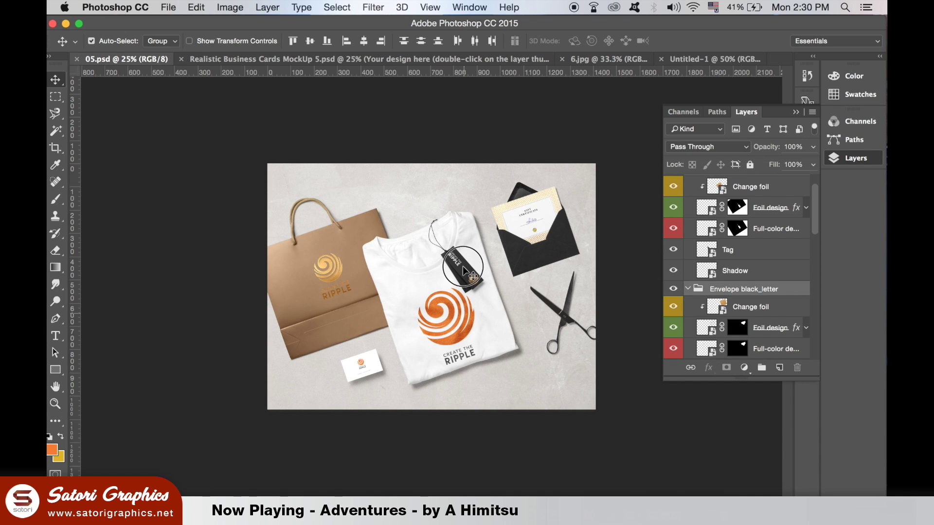
{"action": "left_click_drag", "start_coordinate": [486, 311], "coordinate": [733, 127]}
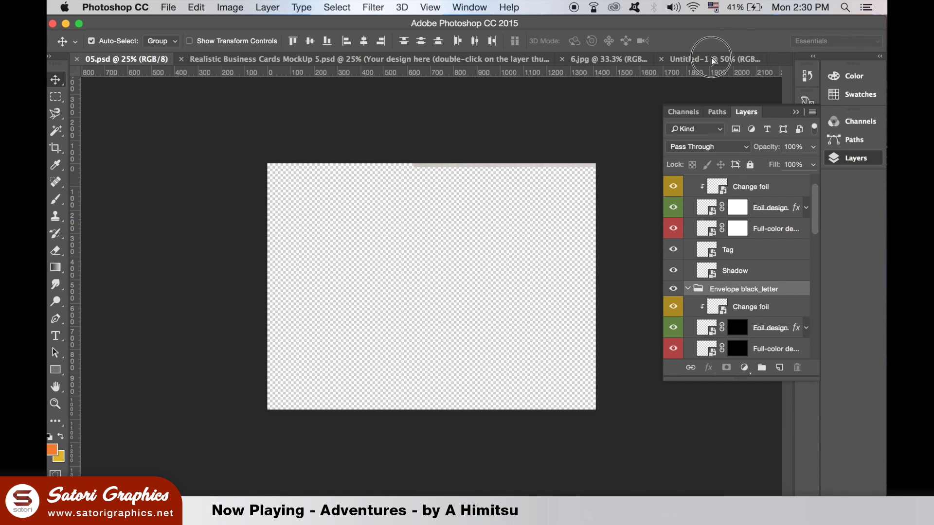
{"action": "left_click_drag", "start_coordinate": [733, 128], "coordinate": [408, 248]}
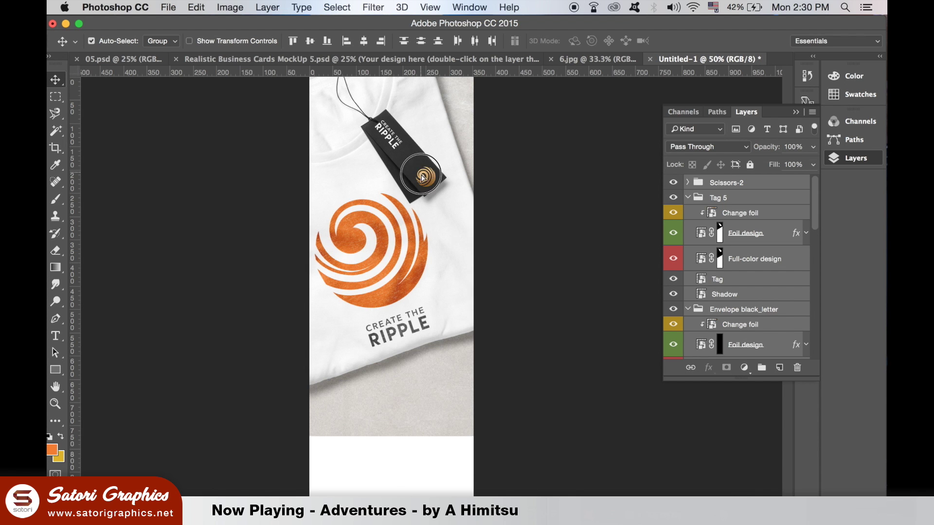
{"action": "left_click_drag", "start_coordinate": [423, 176], "coordinate": [425, 256]}
{"action": "key", "text": "super+minus"}
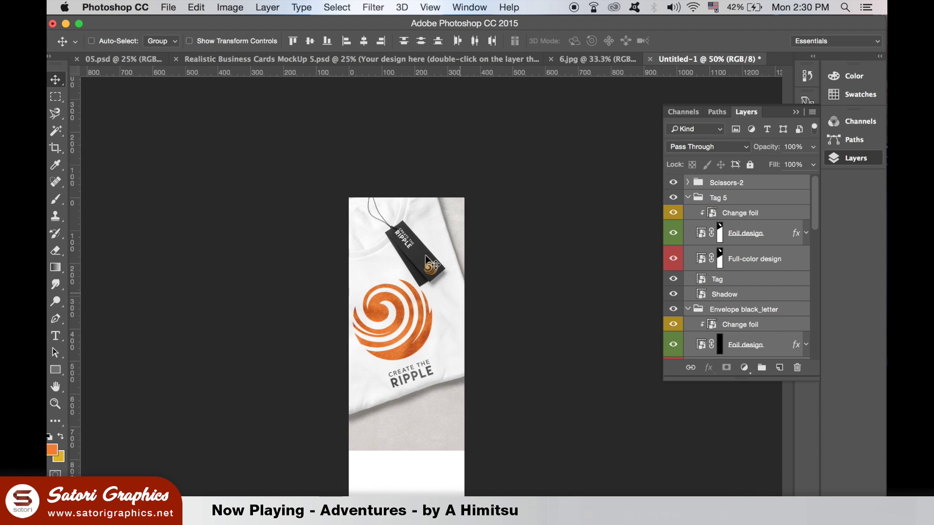
Free Transform the placed mockup scene down to fit the canvas width near the top
{"action": "key", "text": "super+t"}
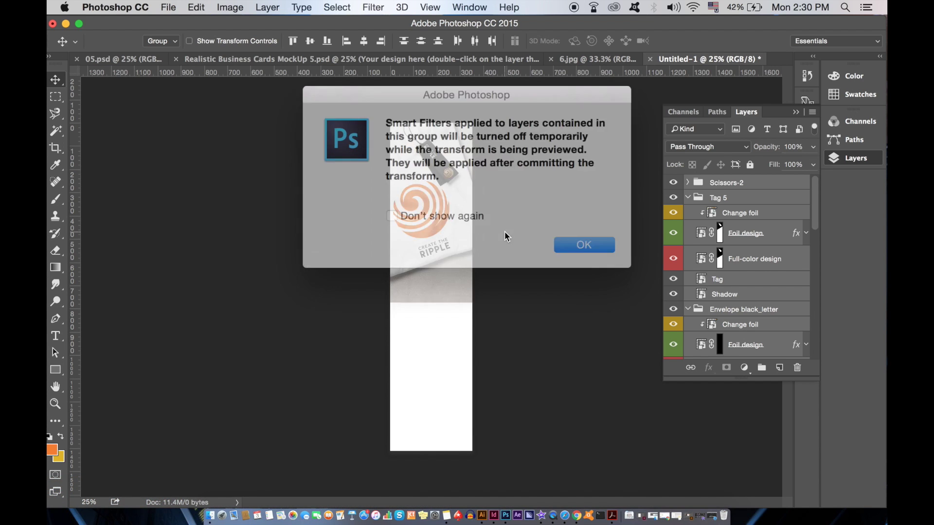
{"action": "left_click", "coordinate": [559, 234]}
{"action": "left_click_drag", "start_coordinate": [306, 256], "coordinate": [372, 195]}
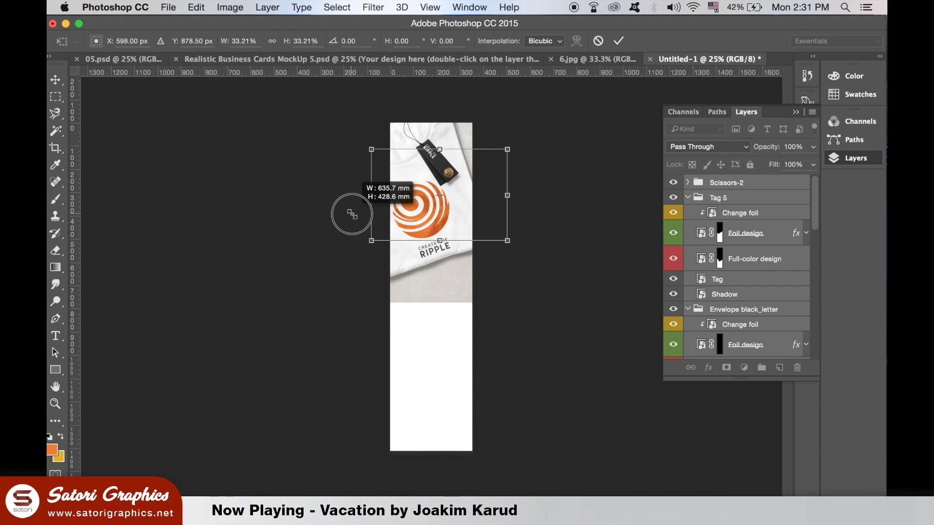
{"action": "mouse_move", "coordinate": [507, 150]}
{"action": "left_mouse_down"}
{"action": "mouse_move", "coordinate": [468, 200]}
{"action": "mouse_move", "coordinate": [460, 192]}
{"action": "left_mouse_up"}
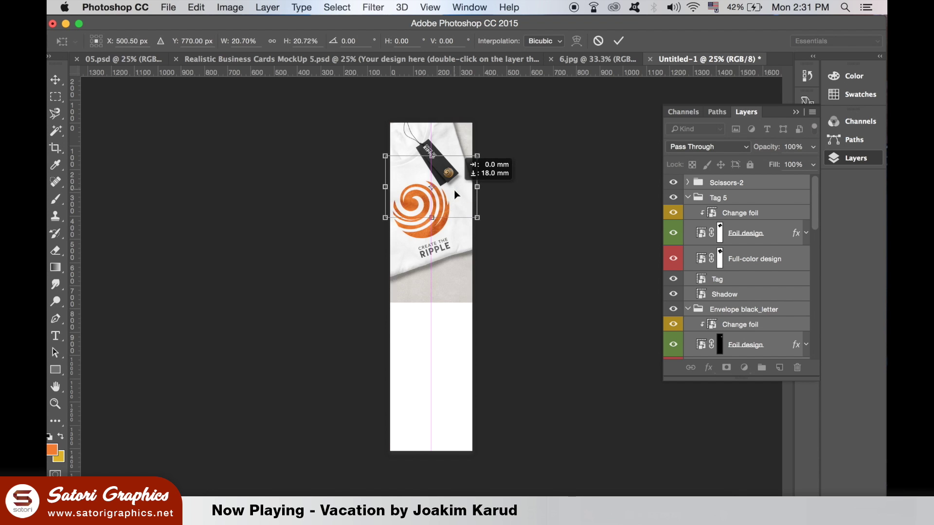
{"action": "left_click_drag", "start_coordinate": [460, 192], "coordinate": [456, 196]}
{"action": "key", "text": "Return"}
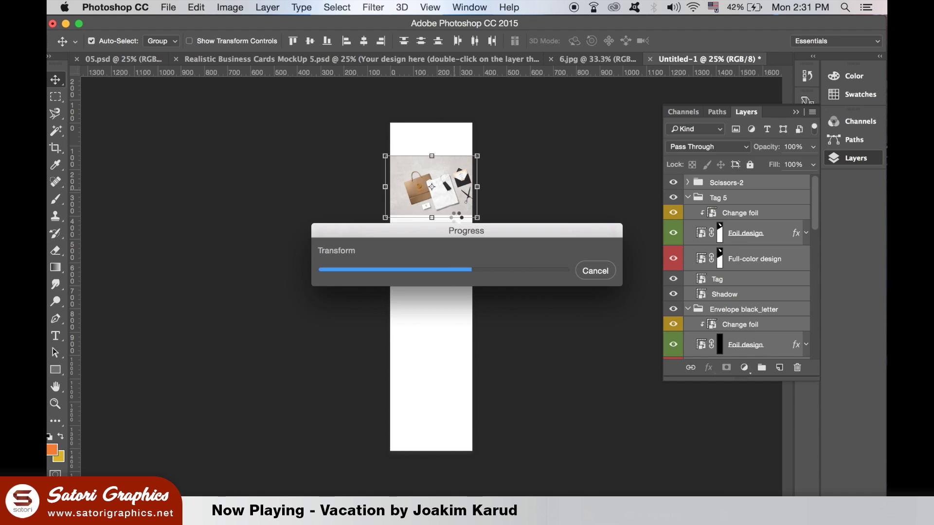
{"action": "key", "text": "super+equal"}
{"action": "key", "text": "super+equal"}
{"action": "key", "text": "super+equal"}
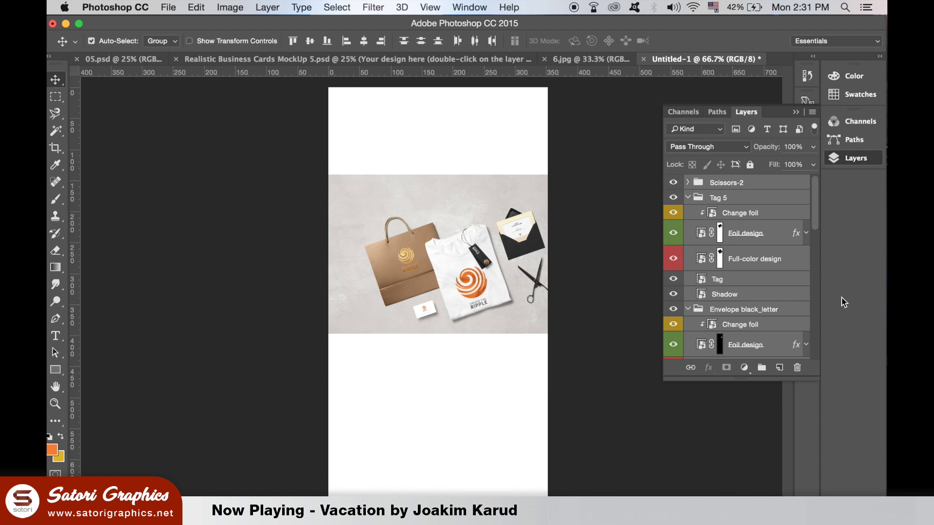
Enlarge the 06 stone backdrop layer to cover the upper canvas
{"action": "scroll", "coordinate": [803, 224], "scroll_direction": "down", "scroll_amount": 10}
{"action": "left_click", "coordinate": [673, 326]}
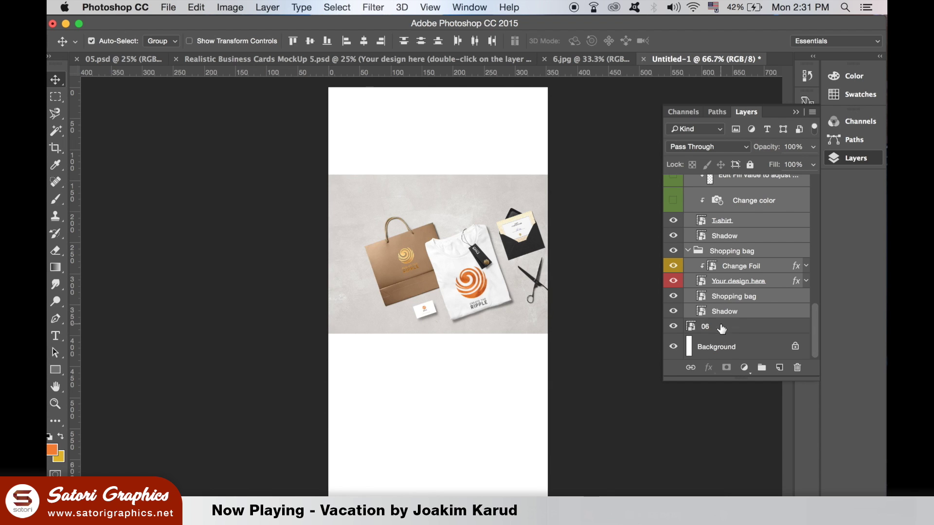
{"action": "left_click_drag", "start_coordinate": [501, 243], "coordinate": [482, 237]}
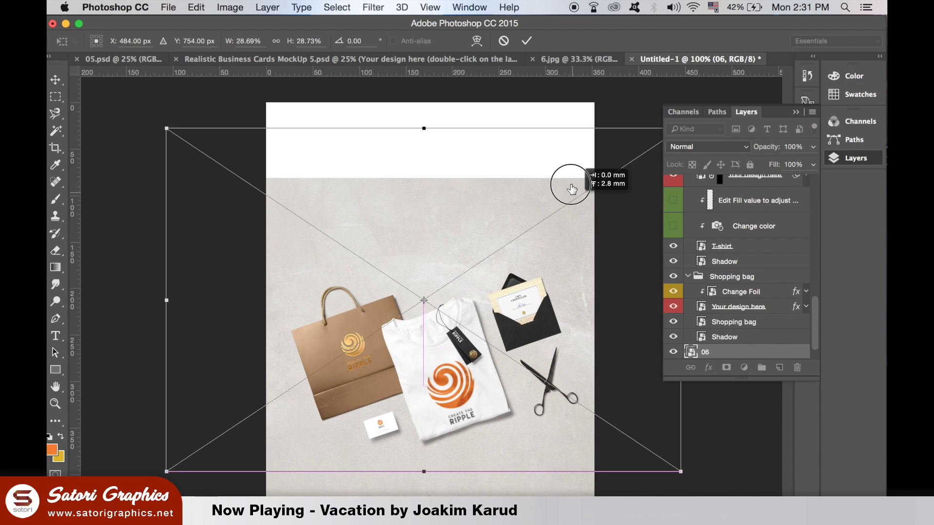
{"action": "left_click_drag", "start_coordinate": [571, 189], "coordinate": [572, 167]}
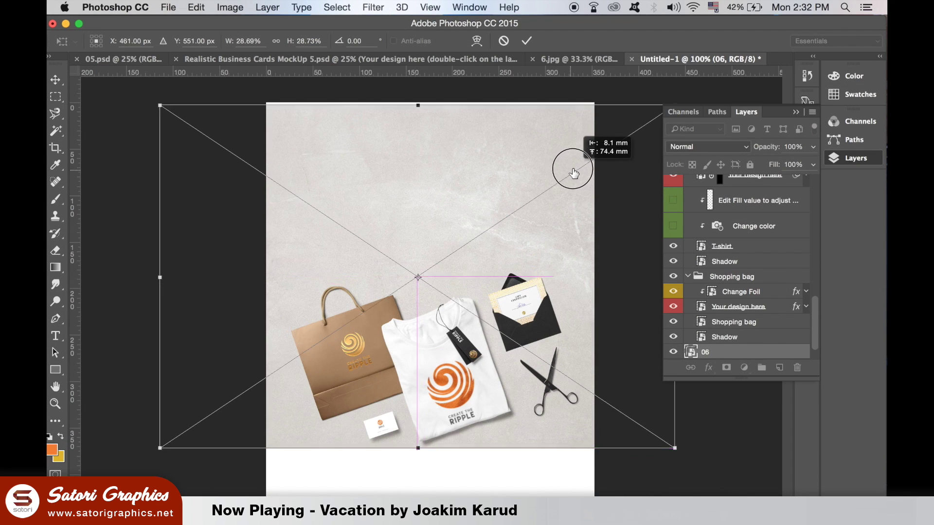
{"action": "key", "text": "super+minus"}
{"action": "mouse_move", "coordinate": [614, 401]}
{"action": "left_mouse_down"}
{"action": "mouse_move", "coordinate": [614, 418]}
{"action": "mouse_move", "coordinate": [641, 445]}
{"action": "left_mouse_up"}
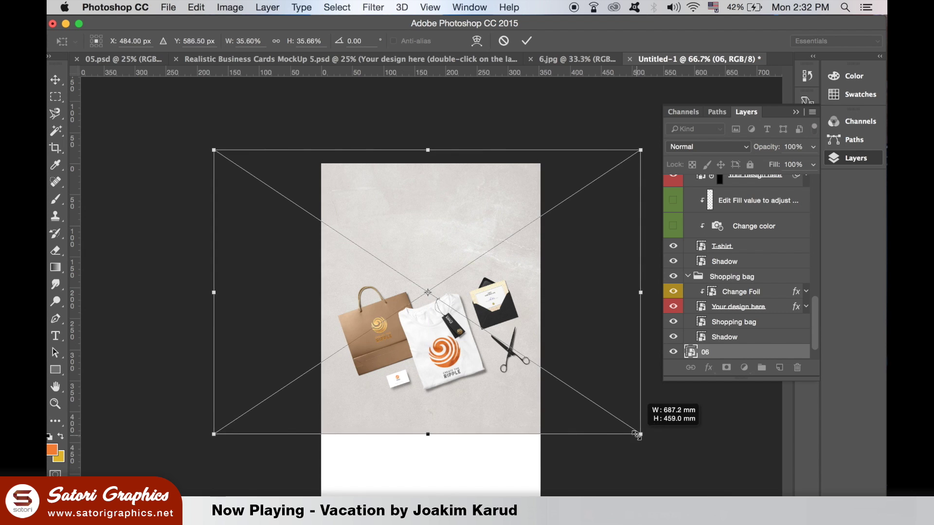
{"action": "double_click", "coordinate": [521, 407]}
Move all the mockup item layers lower on the backdrop
{"action": "left_click", "coordinate": [757, 338]}
{"action": "scroll", "coordinate": [778, 267], "scroll_direction": "up", "scroll_amount": 10}
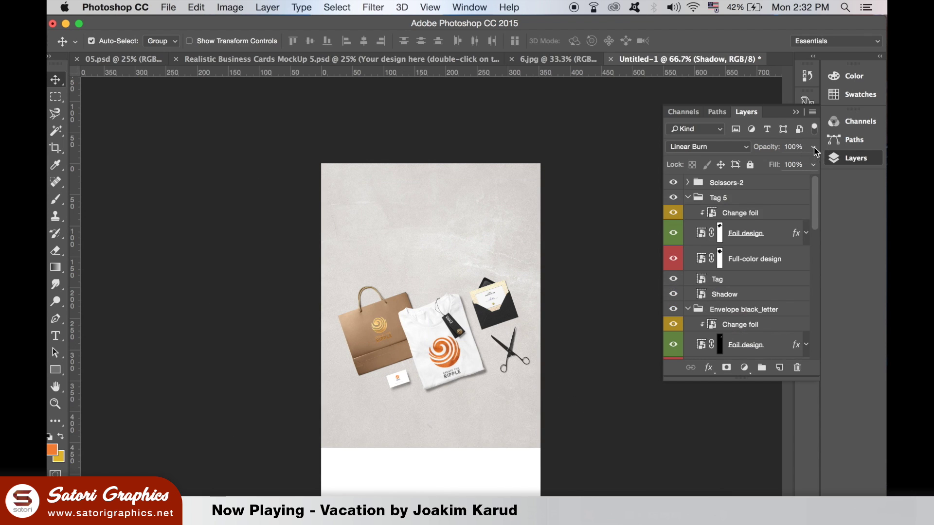
{"action": "left_click", "coordinate": [763, 185], "text": "shift"}
{"action": "left_click_drag", "start_coordinate": [442, 338], "coordinate": [440, 375]}
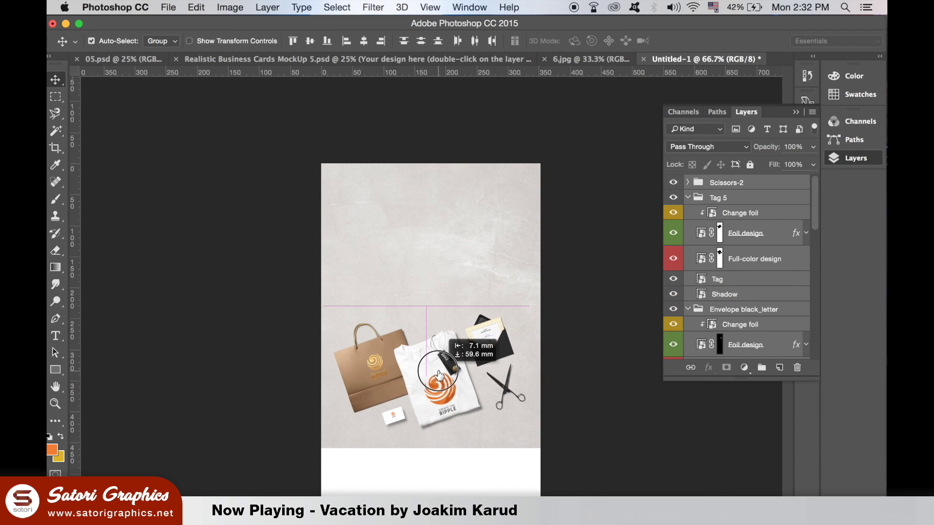
Copy the black Create the Ripple logo from Illustrator and paste it into Photoshop
{"action": "scroll", "coordinate": [552, 254], "scroll_direction": "down", "scroll_amount": 5}
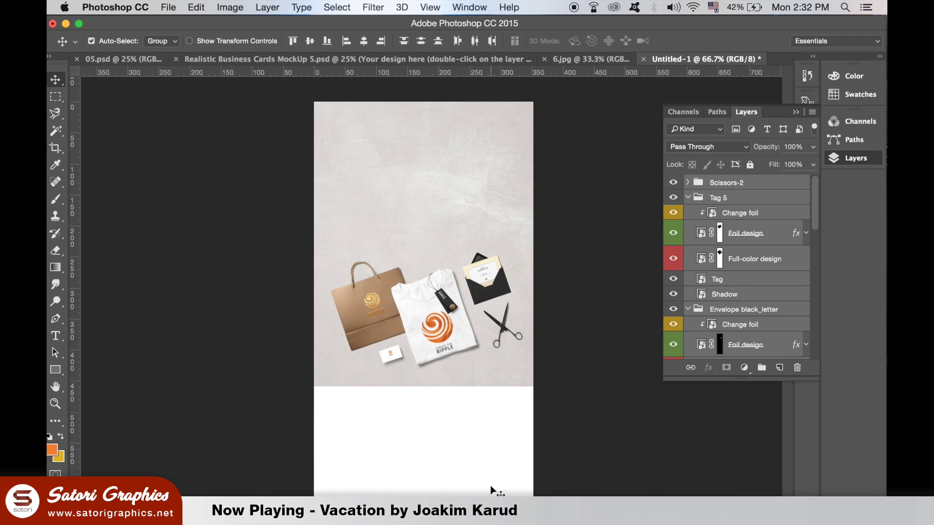
{"action": "mouse_move", "coordinate": [490, 522]}
{"action": "left_click", "coordinate": [481, 469]}
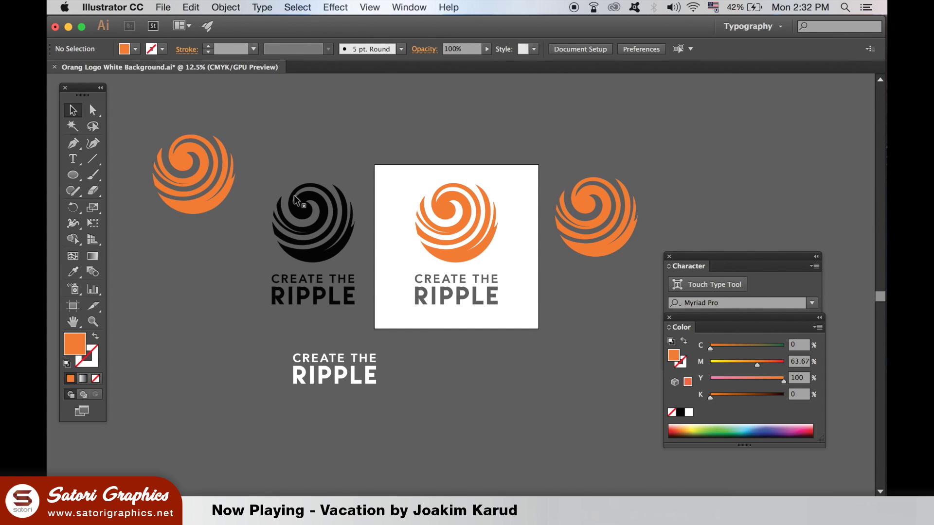
{"action": "left_click_drag", "start_coordinate": [271, 163], "coordinate": [371, 312]}
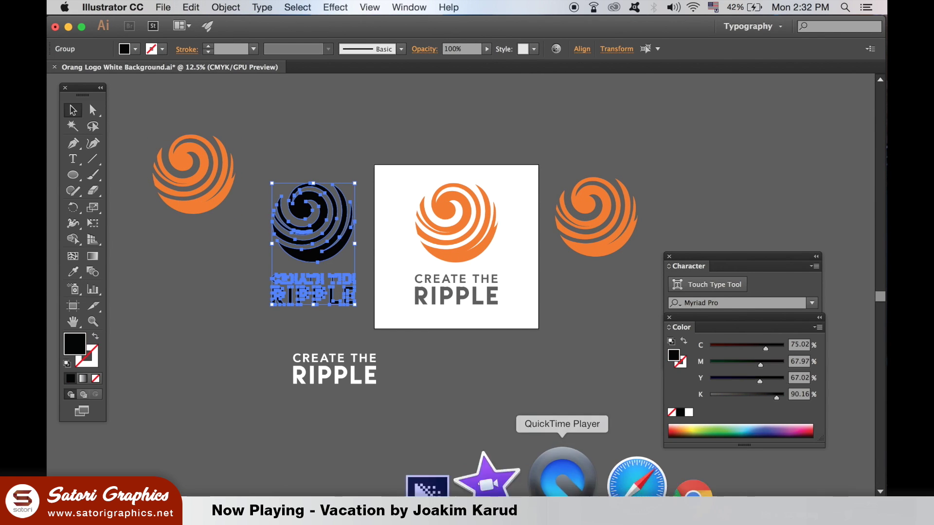
{"action": "left_click", "coordinate": [466, 476]}
{"action": "key", "text": "ctrl+v"}
Shrink the pasted Ripple logo and place it above the mockup items
{"action": "key", "text": "Return"}
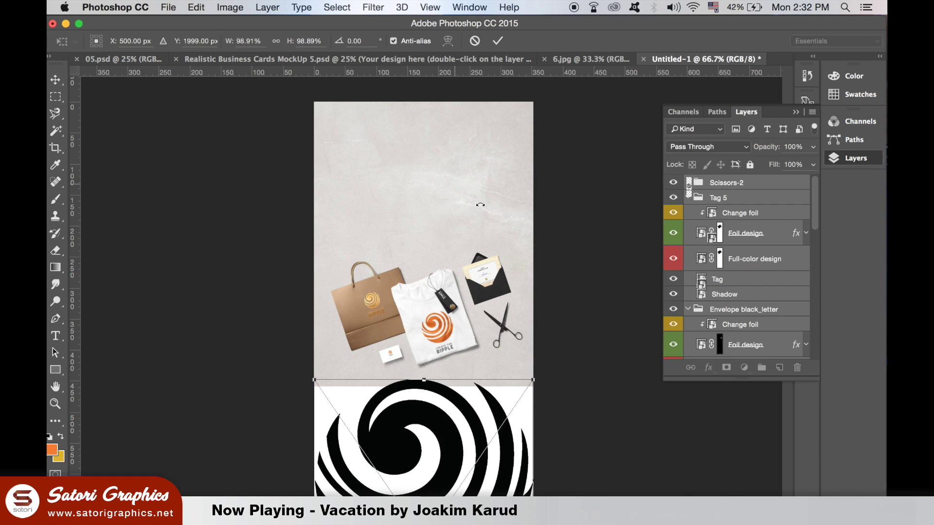
{"action": "left_click_drag", "start_coordinate": [447, 187], "coordinate": [446, 148]}
{"action": "mouse_move", "coordinate": [532, 133]}
{"action": "left_mouse_down"}
{"action": "mouse_move", "coordinate": [459, 282]}
{"action": "mouse_move", "coordinate": [447, 187]}
{"action": "left_mouse_up"}
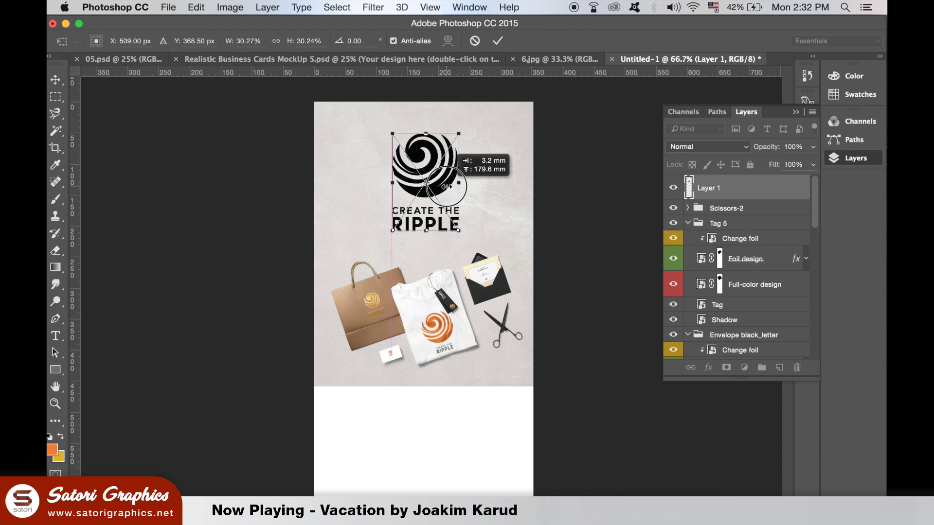
{"action": "left_click_drag", "start_coordinate": [447, 187], "coordinate": [452, 174]}
{"action": "key", "text": "Return"}
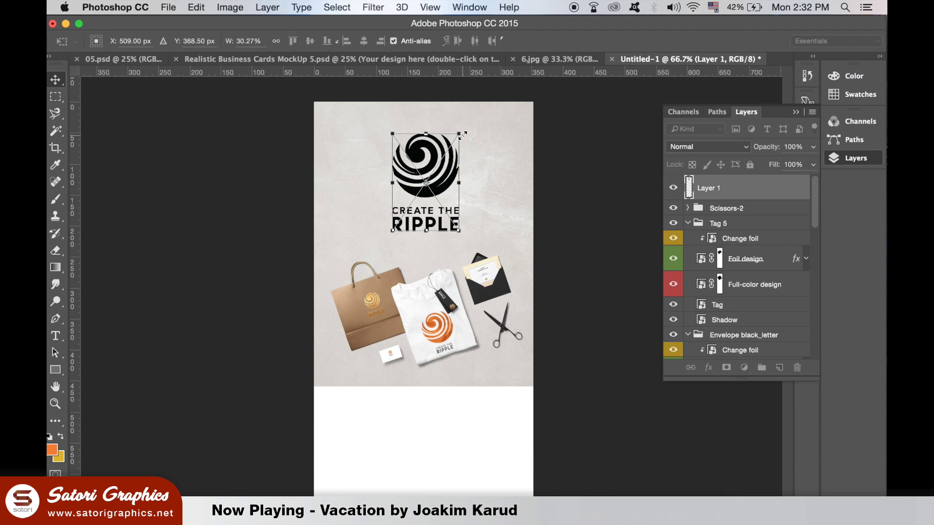
Fade the logo layer to 22% opacity, shrink it further and nudge it up
{"action": "left_click", "coordinate": [812, 146]}
{"action": "left_click_drag", "start_coordinate": [812, 161], "coordinate": [765, 164]}
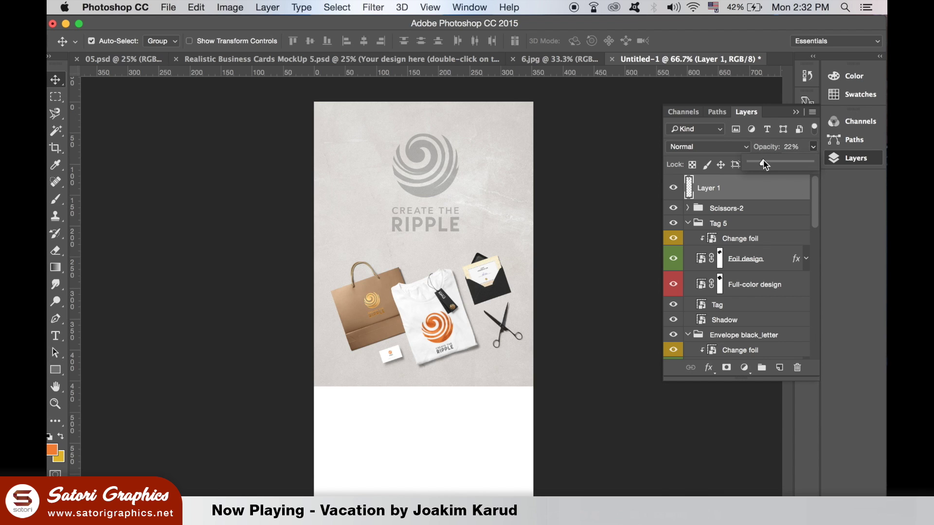
{"action": "key", "text": "ctrl+t"}
{"action": "left_click_drag", "start_coordinate": [488, 130], "coordinate": [469, 144]}
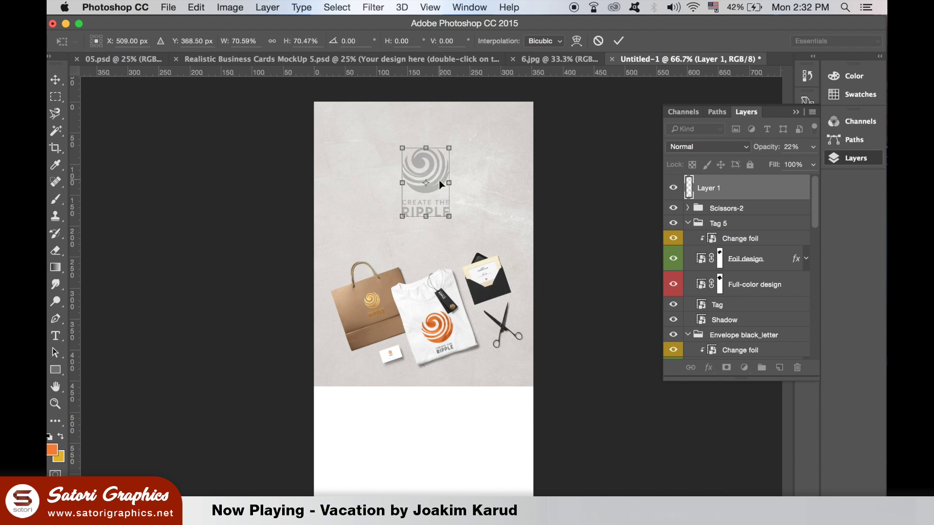
{"action": "key", "text": "Return"}
{"action": "key", "text": "shift+Up"}
{"action": "key", "text": "shift+Up"}
{"action": "key", "text": "shift+Up"}
{"action": "key", "text": "shift+Up"}
{"action": "key", "text": "shift+Up"}
{"action": "key", "text": "shift+Up"}
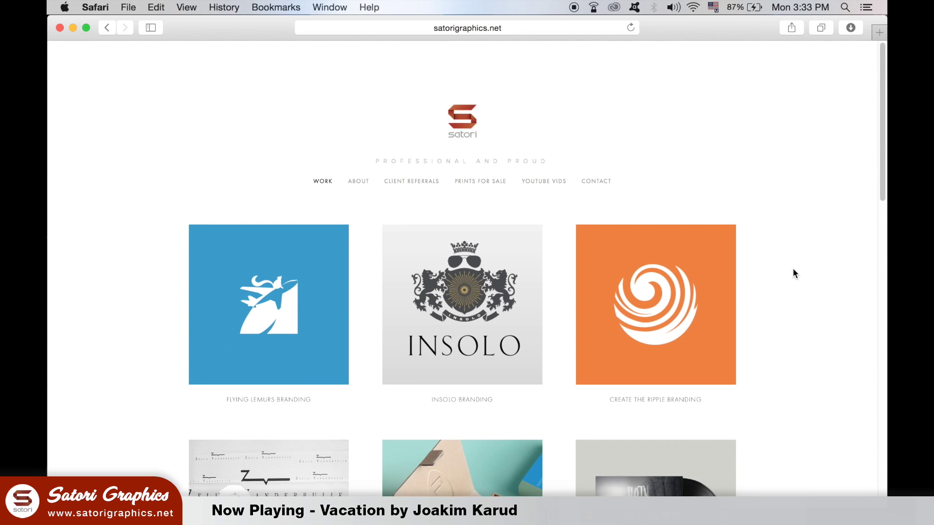
Open the Create the Ripple Branding project page on satorigraphics.net in Safari
{"action": "mouse_move", "coordinate": [879, 82]}
{"action": "left_mouse_down"}
{"action": "mouse_move", "coordinate": [865, 170]}
{"action": "mouse_move", "coordinate": [852, 108]}
{"action": "left_mouse_up"}
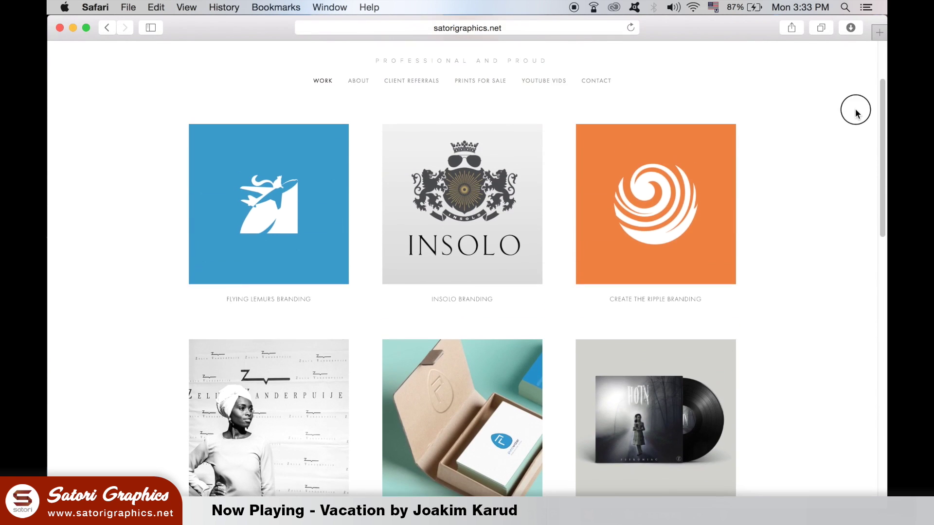
{"action": "left_click", "coordinate": [686, 227]}
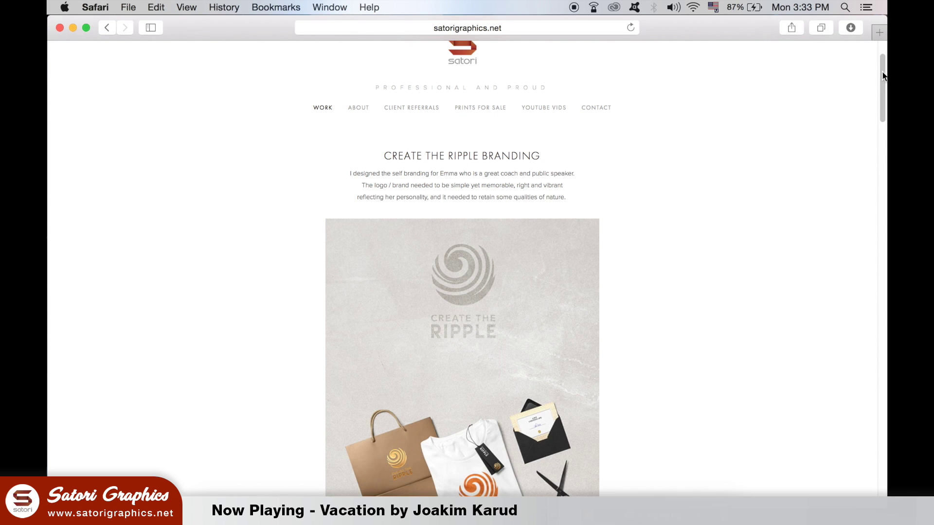
{"action": "mouse_move", "coordinate": [882, 73]}
{"action": "left_mouse_down"}
{"action": "mouse_move", "coordinate": [884, 327]}
{"action": "mouse_move", "coordinate": [859, 77]}
{"action": "left_mouse_up"}
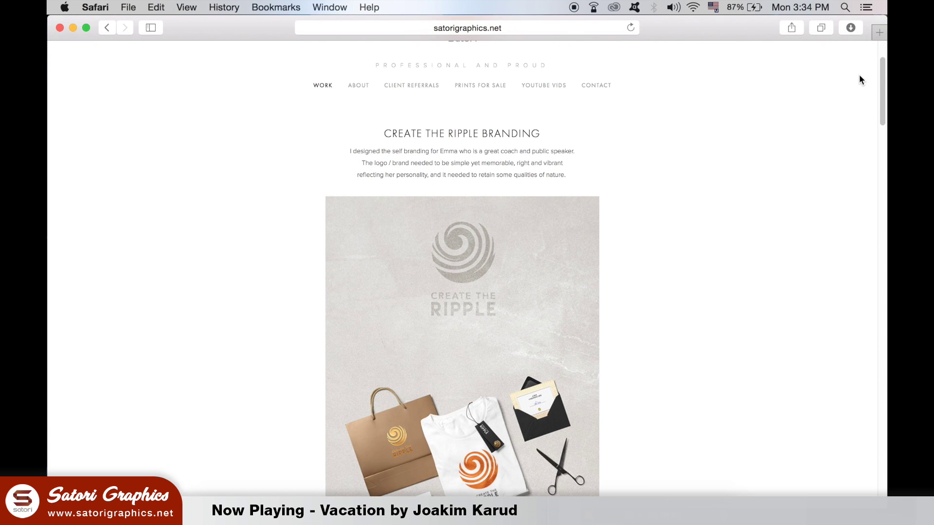